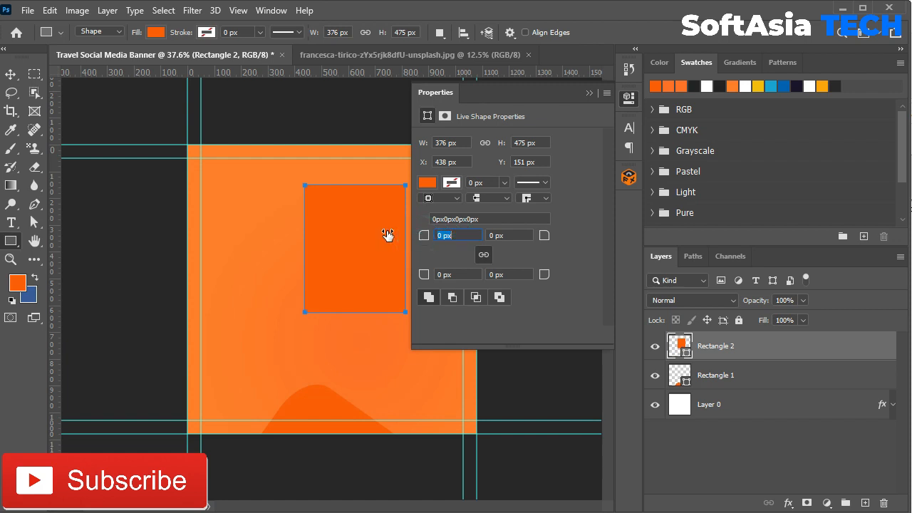
# Move the rounded rectangle partly beyond the canvas's upper-left corner and rotate it to about 52°
pyautogui.click(589, 93)
pyautogui.moveTo(368, 284); pyautogui.dragTo(215, 183)
pyautogui.hotkey('ctrl', 't')
pyautogui.moveTo(272, 102); pyautogui.dragTo(291, 155)
pyautogui.moveTo(197, 188); pyautogui.dragTo(213, 145)
pyautogui.moveTo(314, 107); pyautogui.dragTo(331, 119)
pyautogui.moveTo(218, 151); pyautogui.dragTo(231, 126)
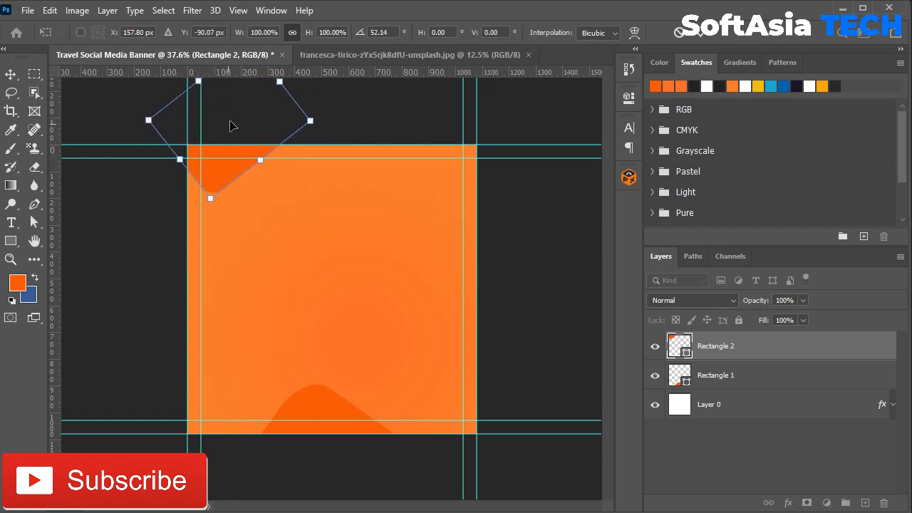
pyautogui.click(699, 36)
# Replace the old shape at the canvas's bottom edge with a copy of the corner shape, centred horizontally on the canvas
pyautogui.click(313, 399)
pyautogui.press('Delete')
pyautogui.moveTo(223, 174); pyautogui.dragTo(312, 396)
pyautogui.hotkey('ctrl', 'a')
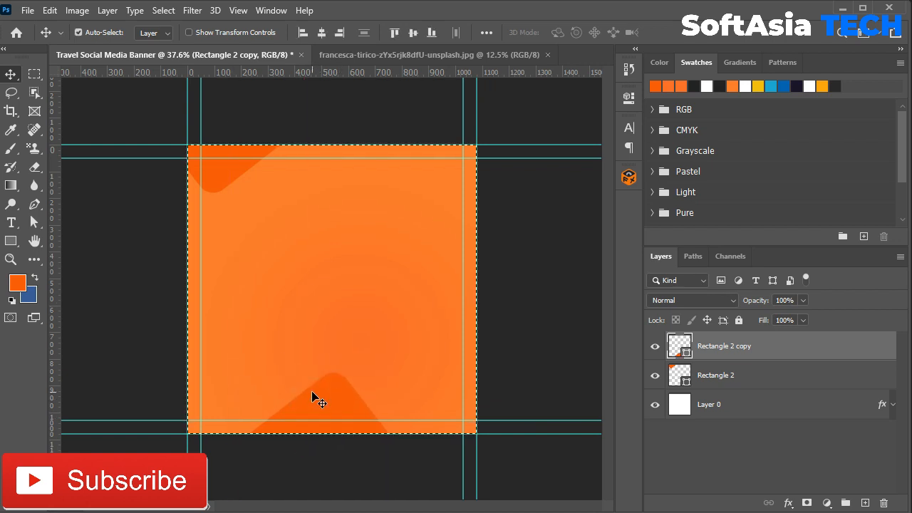
pyautogui.click(321, 32)
pyautogui.hotkey('ctrl', 'd')
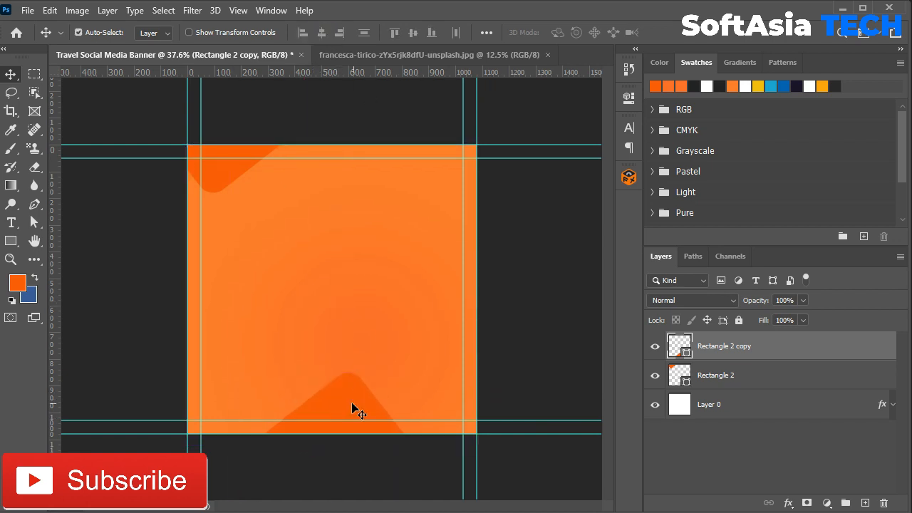
# Recolor the upper-left corner shape to the near-black dark gray
pyautogui.click(198, 177)
pyautogui.doubleClick(680, 375)
pyautogui.click(548, 418)
pyautogui.click(832, 254)
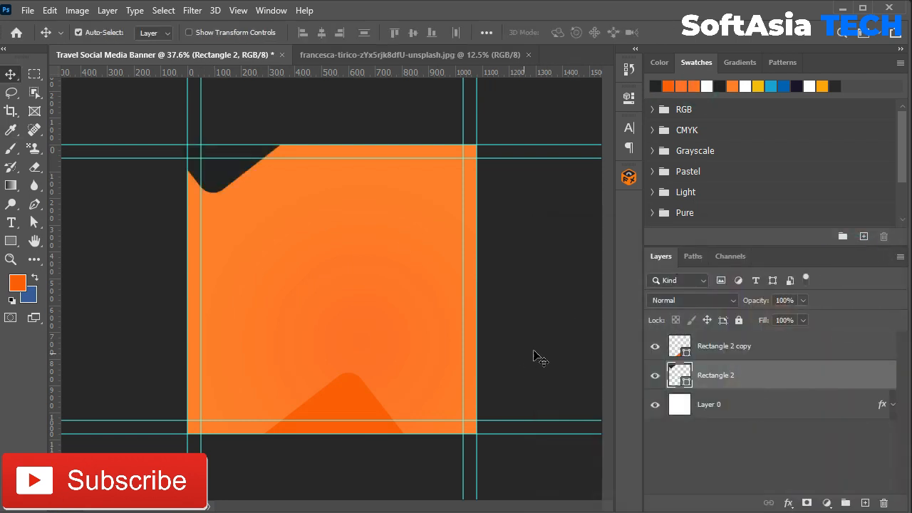
# Place a copy of the bottom shape over the canvas's lower-left corner, enlarged to about 726 × 669 px and rotated
pyautogui.click(10, 242)
pyautogui.click(748, 346)
pyautogui.press('v')
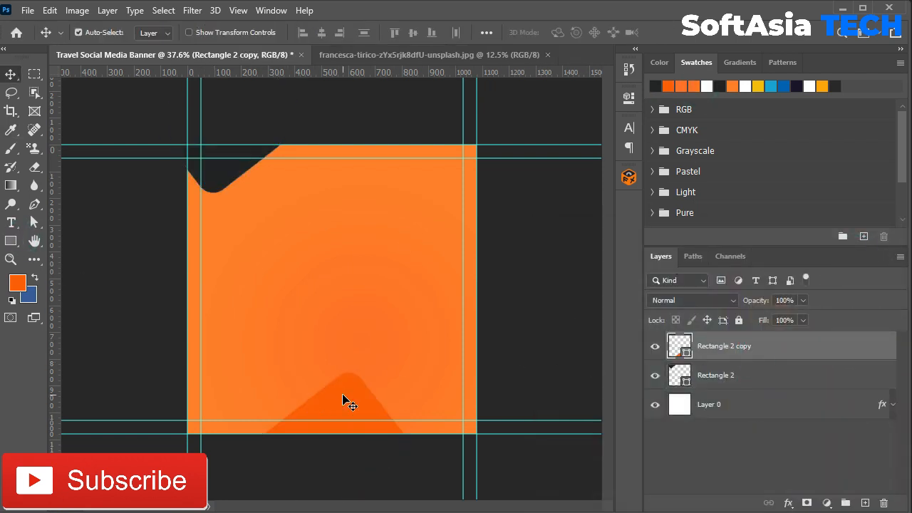
pyautogui.moveTo(354, 397); pyautogui.dragTo(228, 369)
pyautogui.hotkey('ctrl', 't')
pyautogui.moveTo(275, 340); pyautogui.dragTo(324, 297)
pyautogui.press('Return')
pyautogui.moveTo(227, 347); pyautogui.dragTo(242, 404)
pyautogui.hotkey('ctrl', 't')
pyautogui.moveTo(267, 299); pyautogui.dragTo(295, 312)
pyautogui.press('Return')
pyautogui.moveTo(253, 396); pyautogui.dragTo(253, 386)
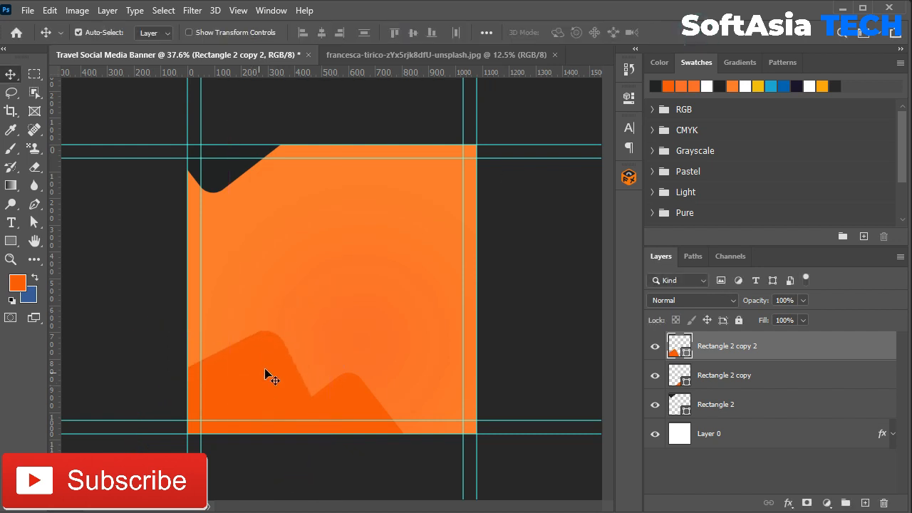
# Turn the lower-left shape into an outline with no fill and a white 6.35 px stroke
pyautogui.press('u')
pyautogui.click(155, 33)
pyautogui.click(72, 59)
pyautogui.click(207, 32)
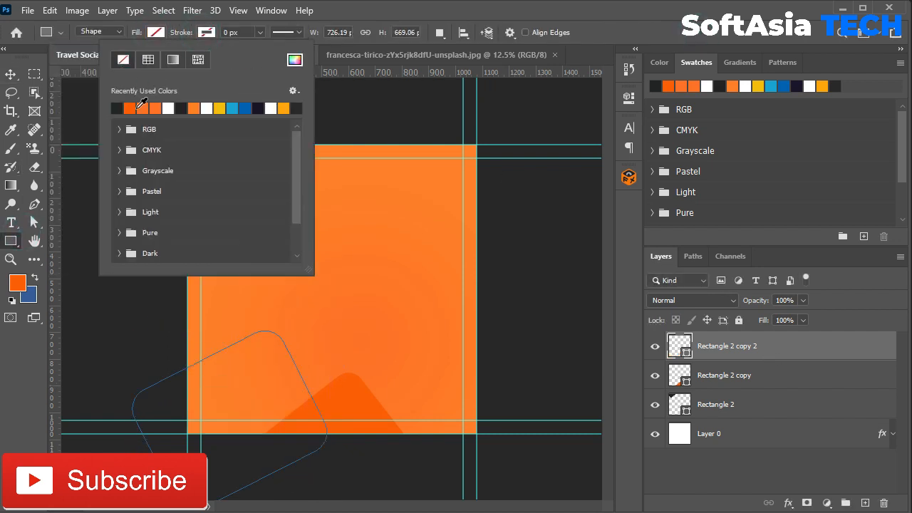
pyautogui.click(261, 32)
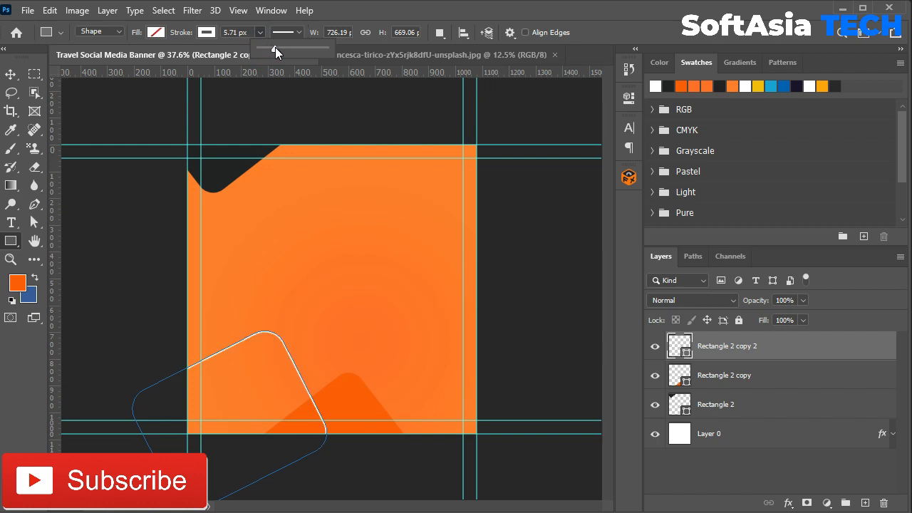
pyautogui.moveTo(275, 47); pyautogui.dragTo(276, 47)
pyautogui.click(813, 353)
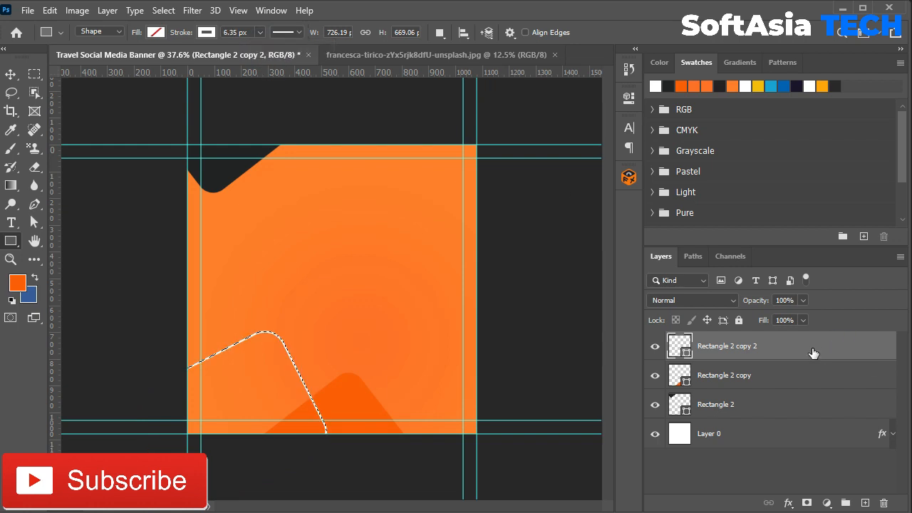
# Reposition the white outline in the canvas's lower-left corner by nudging it left and slightly up
pyautogui.press('v')
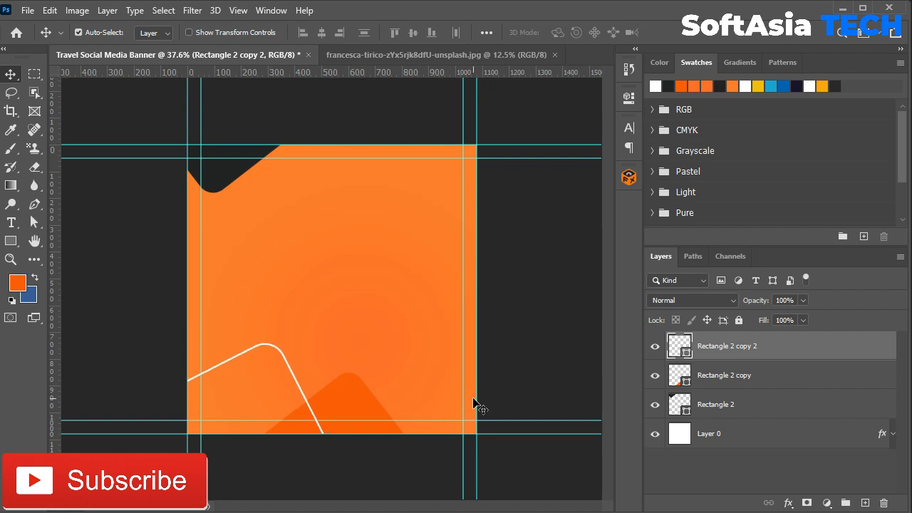
pyautogui.scroll(8, 273, 373)
pyautogui.moveTo(220, 446); pyautogui.dragTo(331, 305)
pyautogui.press('Down')
pyautogui.press('Down')
pyautogui.press('Down')
pyautogui.press('Down')
pyautogui.press('Down')
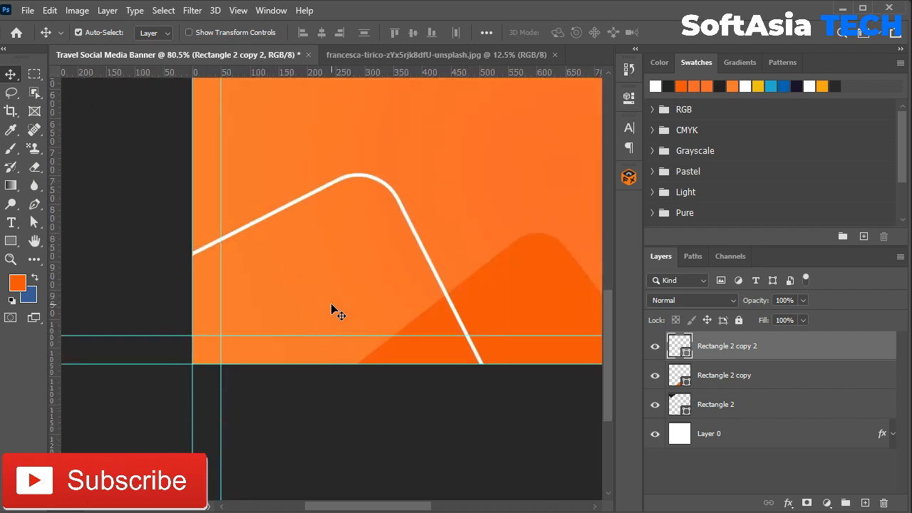
pyautogui.hotkey('shift', 'Left')
pyautogui.hotkey('shift', 'Left')
pyautogui.hotkey('shift', 'Left')
pyautogui.hotkey('shift', 'Left')
pyautogui.hotkey('shift', 'Left')
pyautogui.hotkey('shift', 'Left')
pyautogui.hotkey('shift', 'Left')
pyautogui.press('Up')
pyautogui.press('Up')
pyautogui.press('Up')
pyautogui.press('Up')
pyautogui.press('Left')
pyautogui.press('Left')
pyautogui.press('Left')
pyautogui.press('Left')
pyautogui.press('Left')
pyautogui.press('Left')
pyautogui.press('Left')
pyautogui.press('Left')
pyautogui.press('Left')
pyautogui.press('Left')
pyautogui.press('Left')
pyautogui.press('Left')
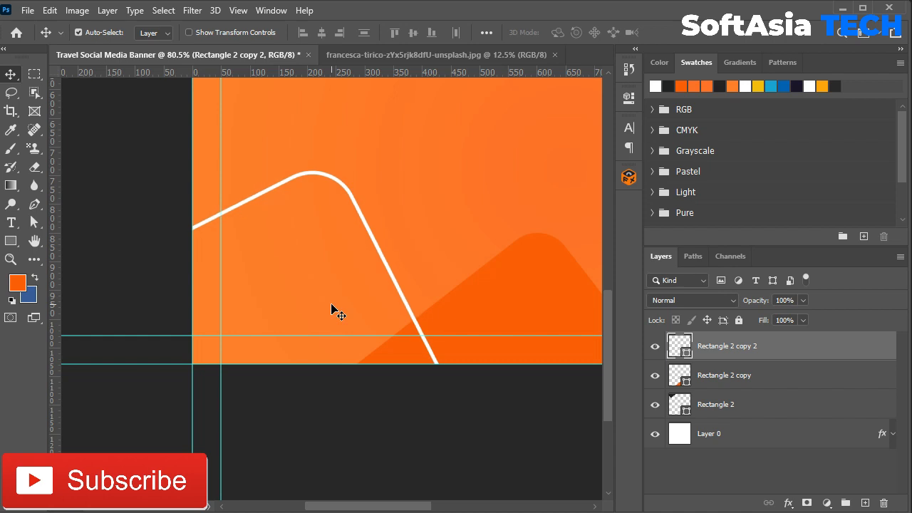
# Duplicate the white outline, then rotate and place the copy at the middle of the canvas's left edge
pyautogui.scroll(-7, 328, 307)
pyautogui.scroll(-4, 329, 307)
pyautogui.moveTo(258, 329); pyautogui.dragTo(352, 395)
pyautogui.hotkey('ctrl', 'z')
pyautogui.hotkey('ctrl', 'j')
pyautogui.hotkey('ctrl', 't')
pyautogui.moveTo(259, 415); pyautogui.dragTo(207, 283)
pyautogui.moveTo(285, 237); pyautogui.dragTo(289, 260)
pyautogui.moveTo(202, 259); pyautogui.dragTo(199, 263)
pyautogui.moveTo(277, 225); pyautogui.dragTo(270, 214)
pyautogui.moveTo(200, 261); pyautogui.dragTo(196, 262)
pyautogui.press('Return')
# Fine-tune the position of the lower-left white outline, shifting it slightly left
pyautogui.click(737, 384)
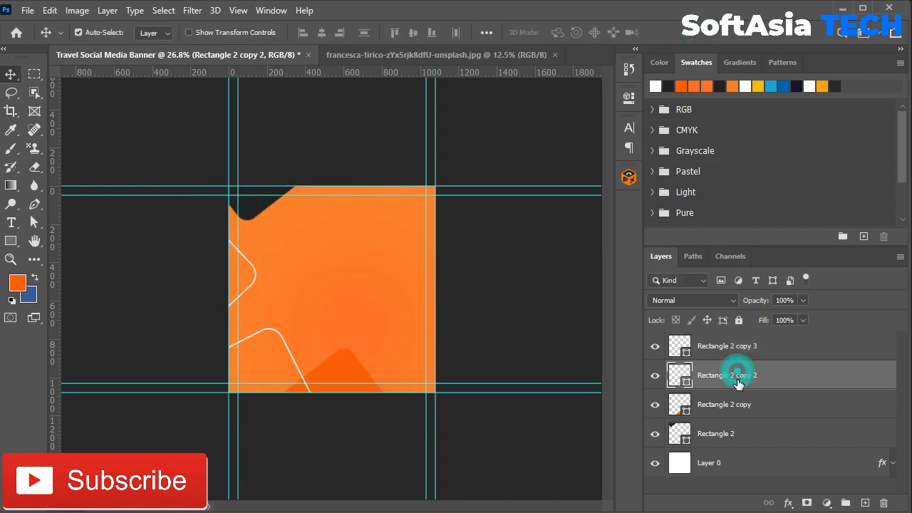
pyautogui.hotkey('ctrl', '0')
pyautogui.scroll(-1, 254, 396)
pyautogui.moveTo(223, 360)
pyautogui.mouseDown()
pyautogui.moveTo(223, 369)
pyautogui.moveTo(220, 360)
pyautogui.mouseUp()
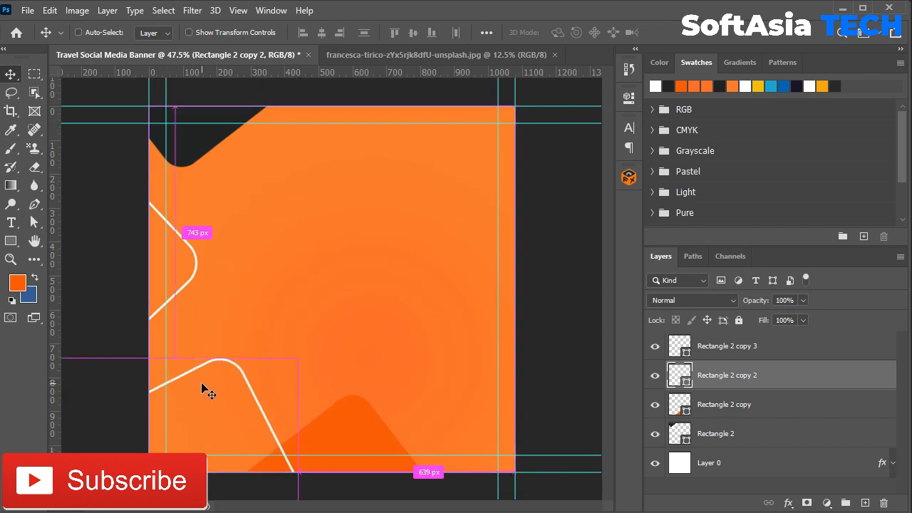
pyautogui.scroll(-4, 333, 288)
# Duplicate the left-edge outline and place the copy, rotated, across the canvas's top edge beside the dark shape
pyautogui.click(741, 347)
pyautogui.hotkey('ctrl', 'j')
pyautogui.hotkey('ctrl', 't')
pyautogui.moveTo(184, 271); pyautogui.dragTo(391, 139)
pyautogui.moveTo(463, 119); pyautogui.dragTo(381, 55)
pyautogui.moveTo(354, 135); pyautogui.dragTo(316, 144)
pyautogui.press('Return')
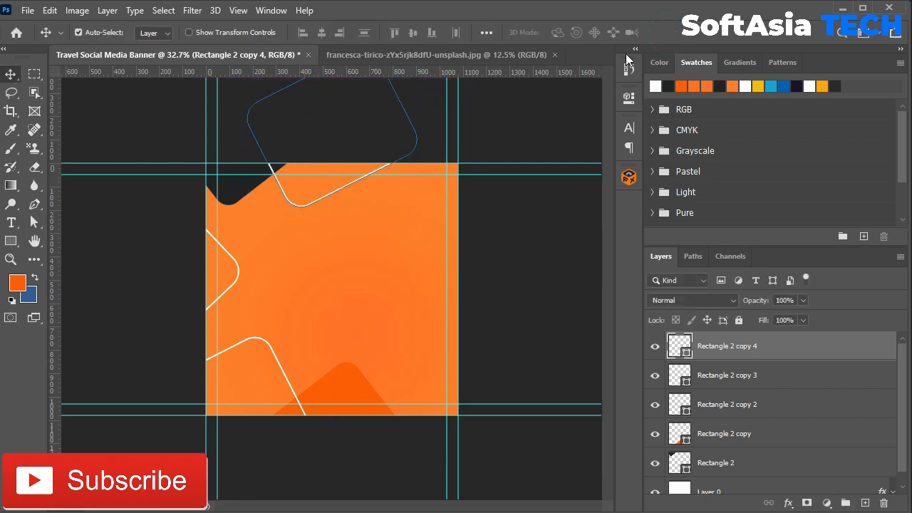
pyautogui.keyDown('shift'); pyautogui.click(723, 462); pyautogui.keyUp('shift')
pyautogui.hotkey('ctrl', 'g')
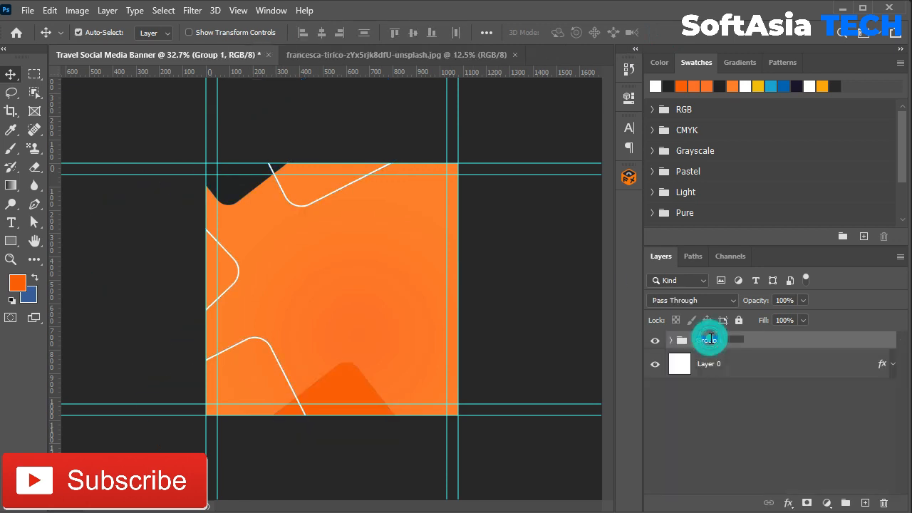
pyautogui.keyDown('ctrl'); pyautogui.click(747, 347); pyautogui.keyUp('ctrl')
pyautogui.hotkey('ctrl', 'z')
# Group all shape layers together with Layer 0 and name the group bg
pyautogui.scroll(-1, 745, 459)
pyautogui.keyDown('shift'); pyautogui.click(742, 483); pyautogui.keyUp('shift')
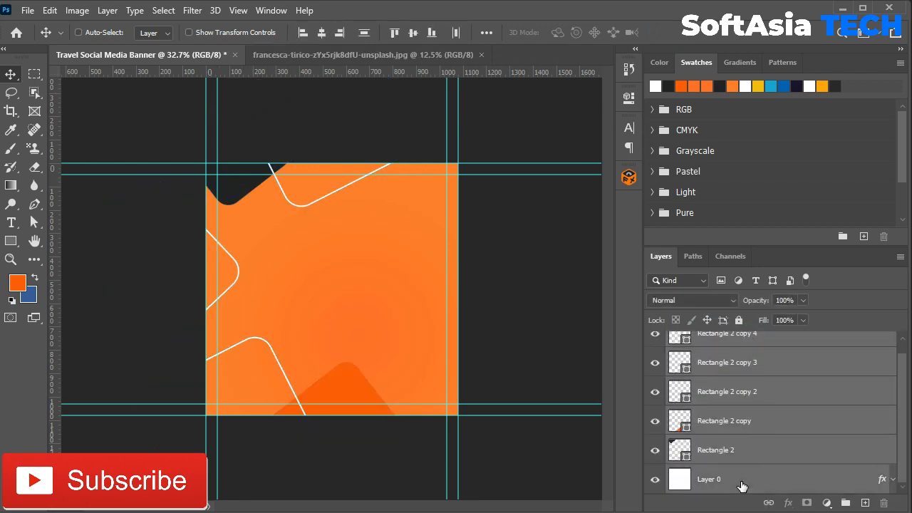
pyautogui.hotkey('ctrl', 'g')
pyautogui.doubleClick(701, 340)
pyautogui.click(759, 340)
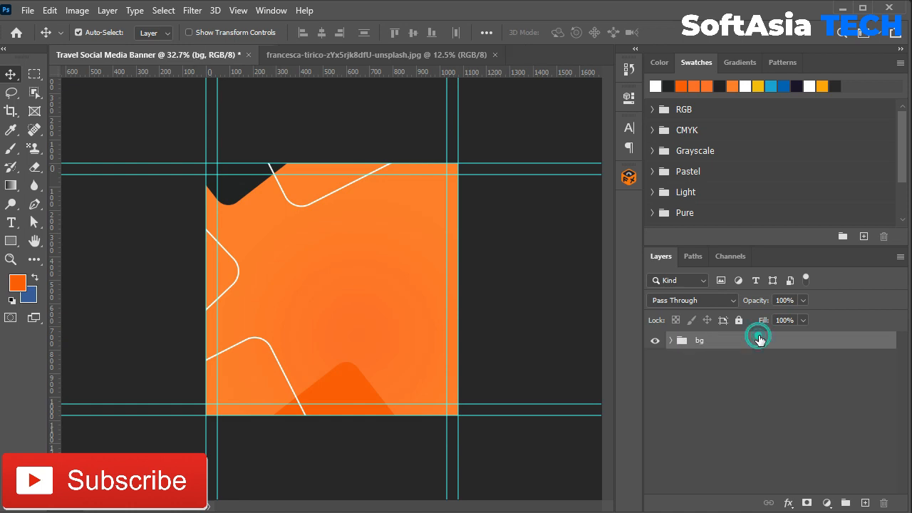
# Draw an orange rectangle about 1517 × 1322 px from the canvas's middle past its lower-right corner
pyautogui.click(15, 241)
pyautogui.moveTo(325, 235)
pyautogui.mouseDown()
pyautogui.moveTo(676, 468)
pyautogui.moveTo(680, 512)
pyautogui.mouseUp()
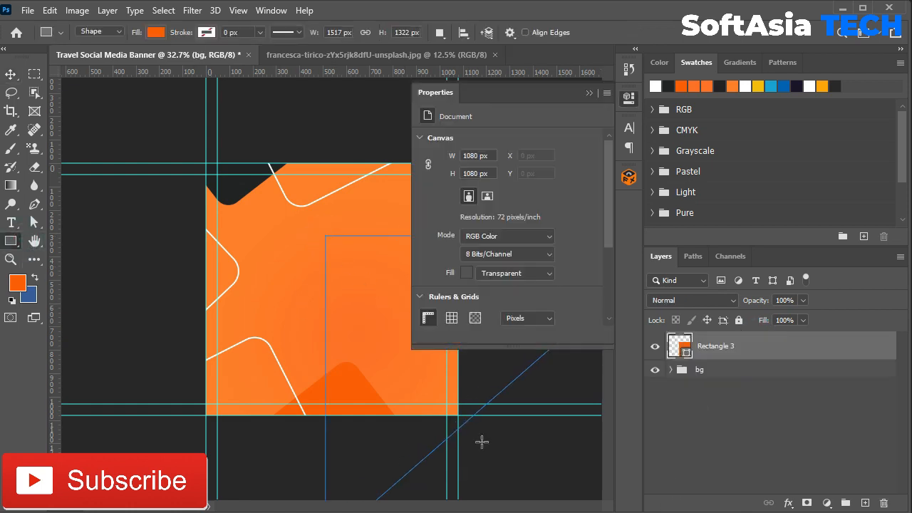
pyautogui.scroll(-2, 481, 440)
pyautogui.click(591, 94)
# Rotate and enlarge the rectangle so one corner points left inside the canvas, accepting its conversion to a regular path
pyautogui.hotkey('ctrl', 't')
pyautogui.moveTo(460, 204); pyautogui.dragTo(356, 230)
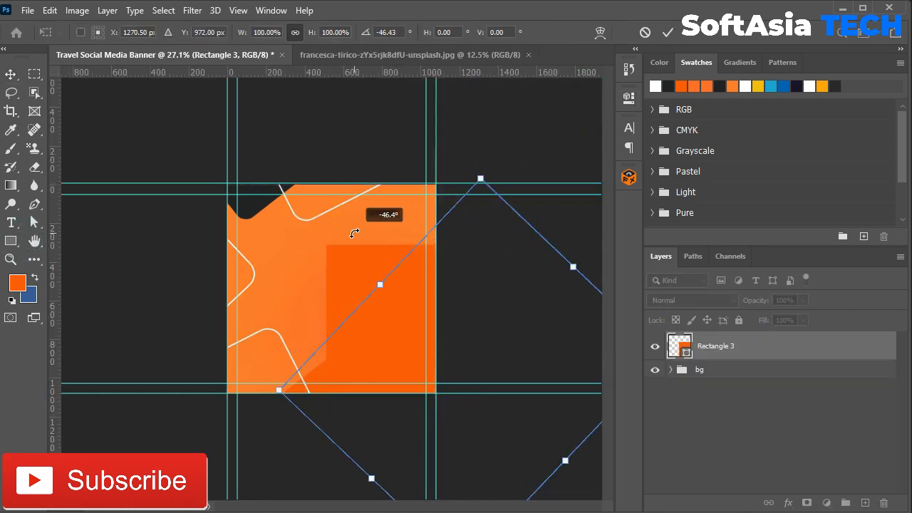
pyautogui.moveTo(518, 253); pyautogui.dragTo(508, 249)
pyautogui.moveTo(446, 154); pyautogui.dragTo(477, 127)
pyautogui.hotkey('ctrl', '+')
pyautogui.moveTo(403, 292); pyautogui.dragTo(409, 273)
pyautogui.click(724, 348)
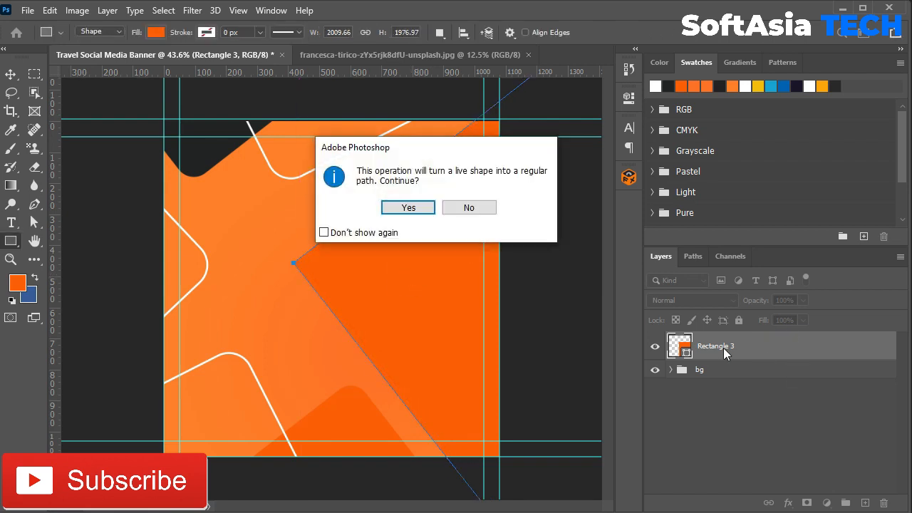
pyautogui.click(404, 210)
pyautogui.click(430, 206)
# Duplicate the large orange rectangle and recolor the lower original to near-black dark gray
pyautogui.hotkey('ctrl', 'j')
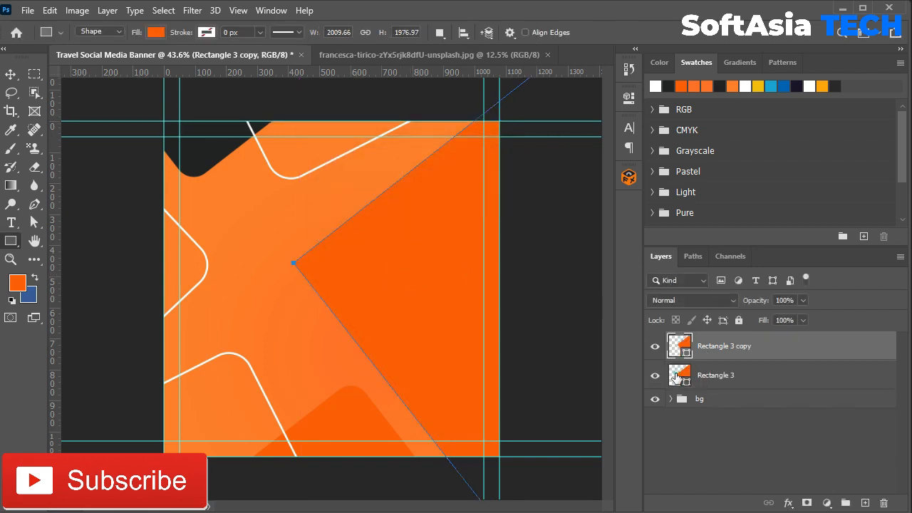
pyautogui.doubleClick(676, 374)
pyautogui.click(668, 86)
pyautogui.click(862, 262)
# Shift the orange rectangle copy 50 px right to expose a dark band along its edges
pyautogui.click(714, 349)
pyautogui.press('v')
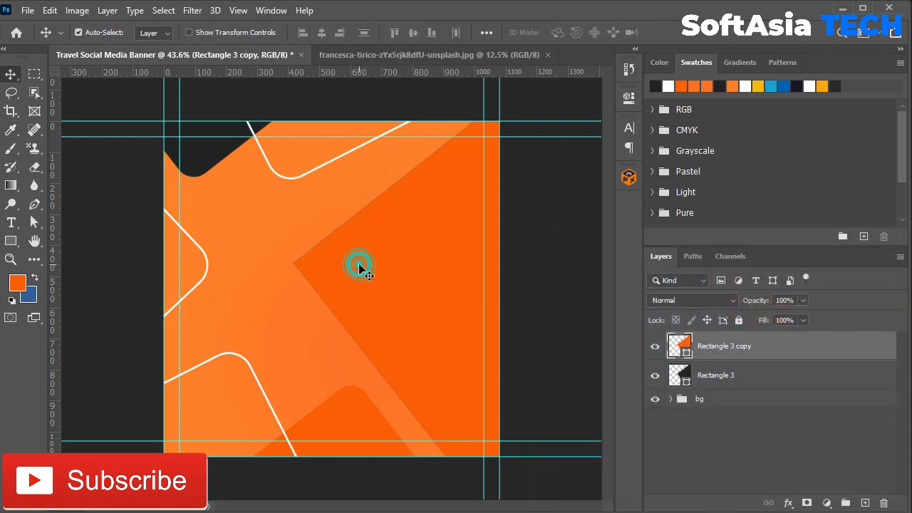
pyautogui.hotkey('shift', 'Right')
pyautogui.hotkey('shift', 'Right')
pyautogui.hotkey('shift', 'Right')
pyautogui.hotkey('shift', 'Right')
pyautogui.hotkey('shift', 'Right')
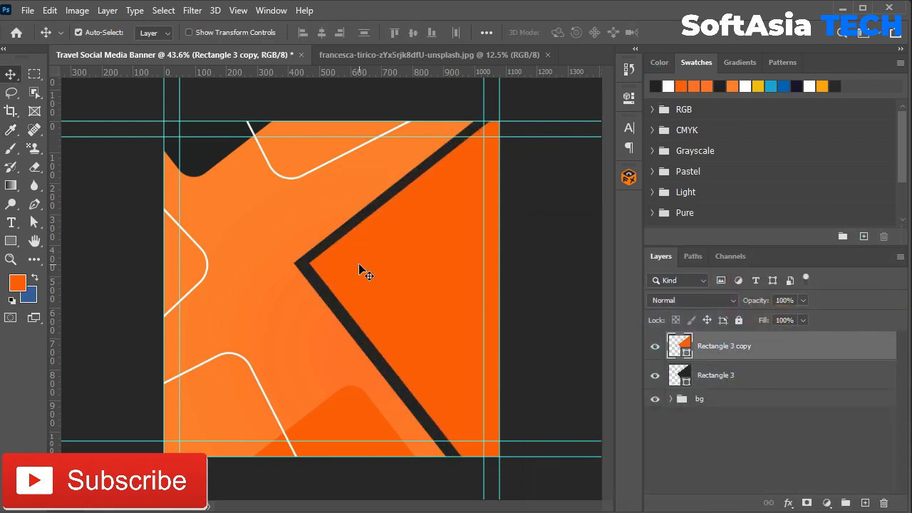
# Nudge the dark rectangle slightly left to thicken the dark band
pyautogui.click(780, 382)
pyautogui.hotkey('shift', 'Left')
pyautogui.hotkey('shift', 'Left')
pyautogui.hotkey('shift', 'Left')
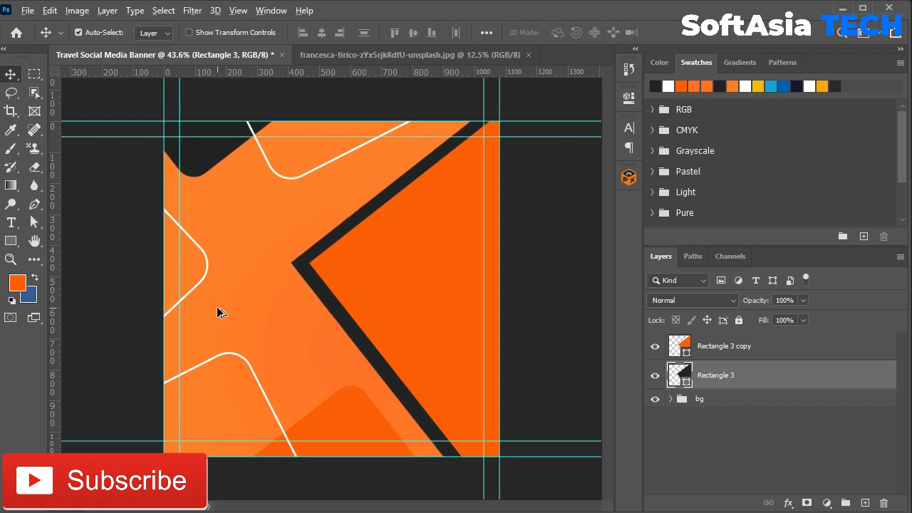
# Move the top corner points of both large rectangles left and up together with the Direct Selection tool
pyautogui.scroll(-2, 218, 309)
pyautogui.keyDown('shift'); pyautogui.click(732, 350); pyautogui.keyUp('shift')
pyautogui.rightClick(35, 224)
pyautogui.click(87, 237)
pyautogui.scroll(-6, 500, 224)
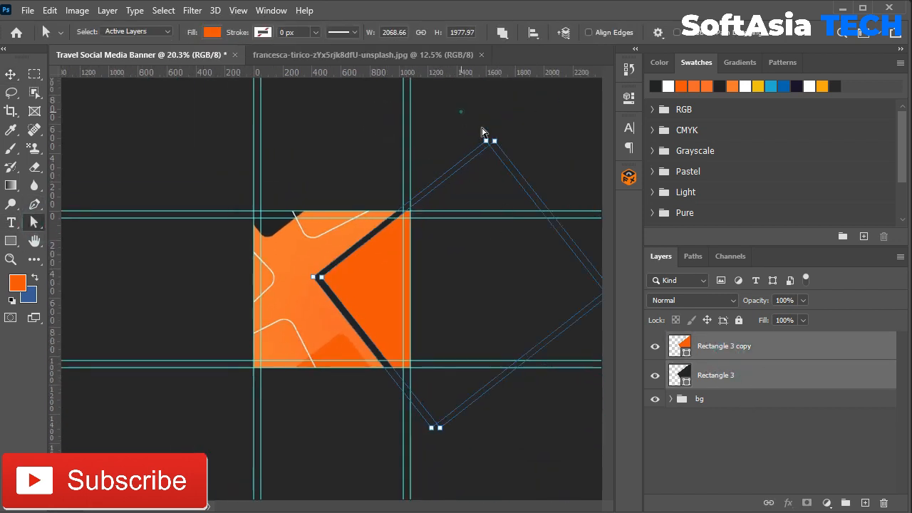
pyautogui.hotkey('shift', 'Left')
pyautogui.hotkey('shift', 'Left')
pyautogui.hotkey('shift', 'Left')
pyautogui.hotkey('shift', 'Left')
pyautogui.hotkey('shift', 'Left')
pyautogui.hotkey('shift', 'Left')
pyautogui.hotkey('shift', 'Left')
pyautogui.hotkey('shift', 'Left')
pyautogui.hotkey('shift', 'Left')
pyautogui.hotkey('shift', 'Left')
pyautogui.hotkey('shift', 'Left')
pyautogui.hotkey('shift', 'Left')
pyautogui.hotkey('shift', 'Left')
pyautogui.hotkey('shift', 'Up')
pyautogui.hotkey('shift', 'Up')
pyautogui.hotkey('shift', 'Up')
pyautogui.hotkey('shift', 'Up')
pyautogui.hotkey('shift', 'Up')
pyautogui.hotkey('shift', 'Up')
pyautogui.hotkey('shift', 'Up')
pyautogui.hotkey('shift', 'Up')
pyautogui.hotkey('shift', 'Up')
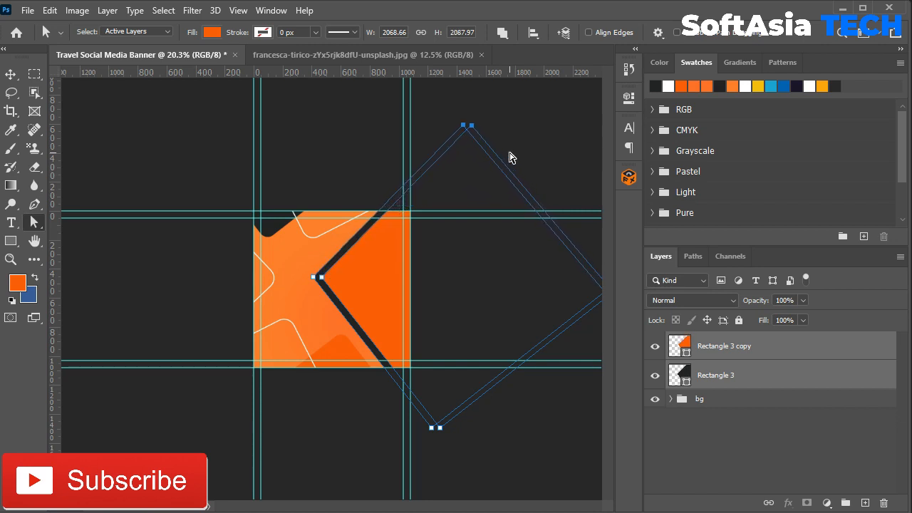
# Move the bottom corner points of both large rectangles together 120 px down and about 40 px left
pyautogui.hotkey('shift', 'Down')
pyautogui.hotkey('shift', 'Down')
pyautogui.hotkey('shift', 'Down')
pyautogui.hotkey('shift', 'Down')
pyautogui.hotkey('shift', 'Down')
pyautogui.hotkey('shift', 'Down')
pyautogui.hotkey('shift', 'Down')
pyautogui.hotkey('shift', 'Down')
pyautogui.hotkey('shift', 'Down')
pyautogui.hotkey('shift', 'Left')
pyautogui.hotkey('shift', 'Left')
pyautogui.hotkey('shift', 'Left')
pyautogui.hotkey('shift', 'Left')
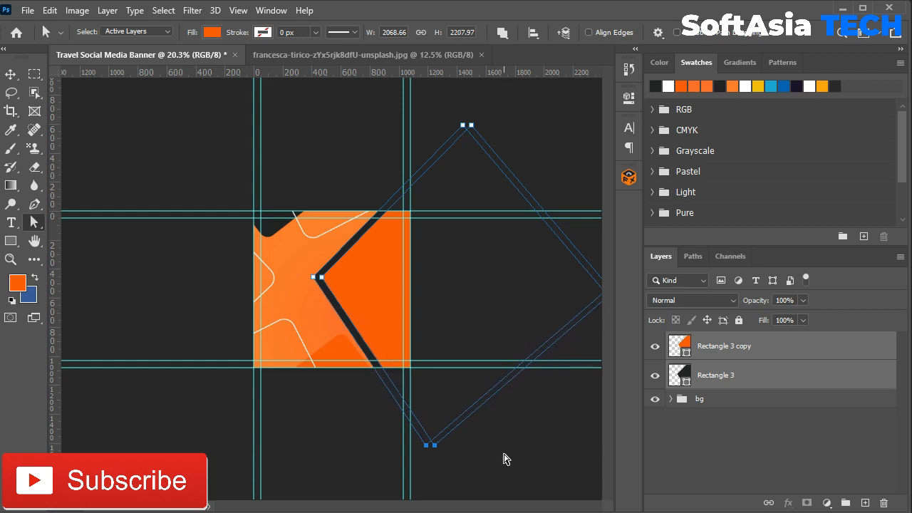
pyautogui.click(506, 458)
pyautogui.scroll(5, 312, 322)
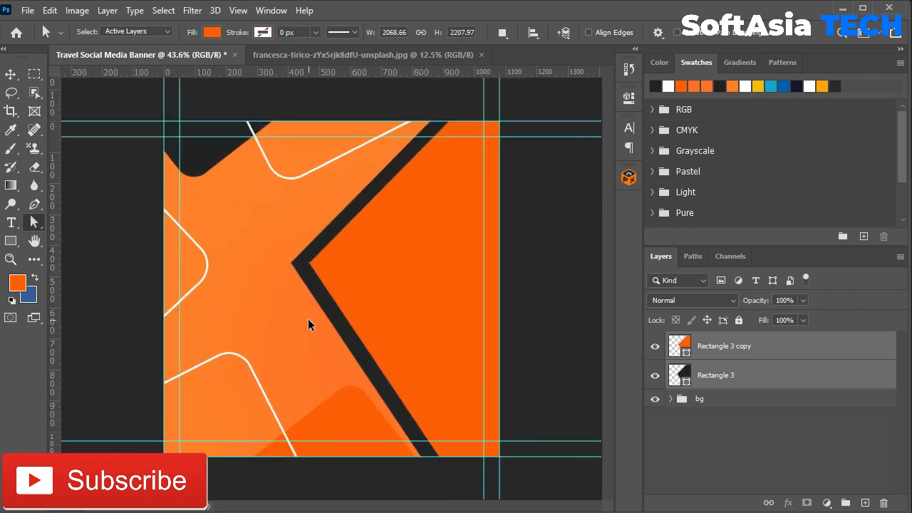
# Nudge the white outline at the middle of the canvas's left edge further left and slightly up
pyautogui.press('b')
pyautogui.press('v')
pyautogui.click(154, 245)
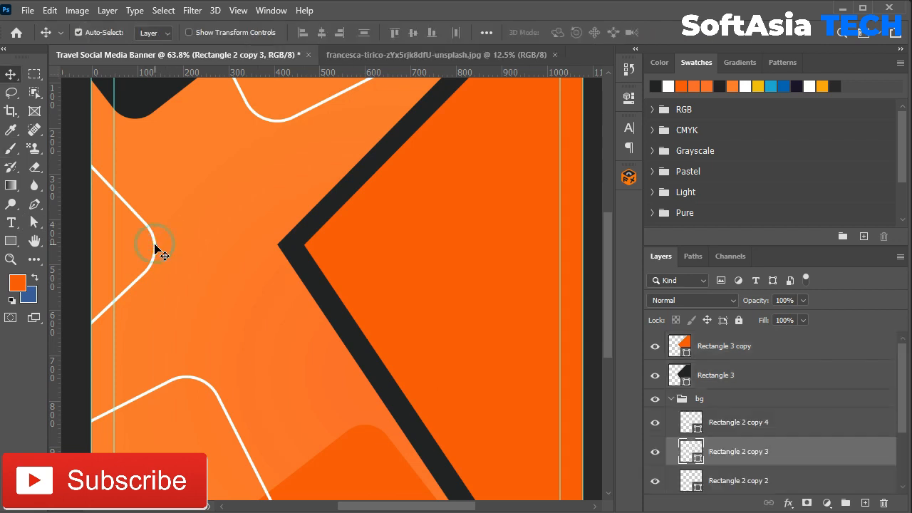
pyautogui.hotkey('shift', 'Left')
pyautogui.hotkey('shift', 'Left')
pyautogui.hotkey('shift', 'Left')
pyautogui.hotkey('shift', 'Up')
pyautogui.hotkey('shift', 'Up')
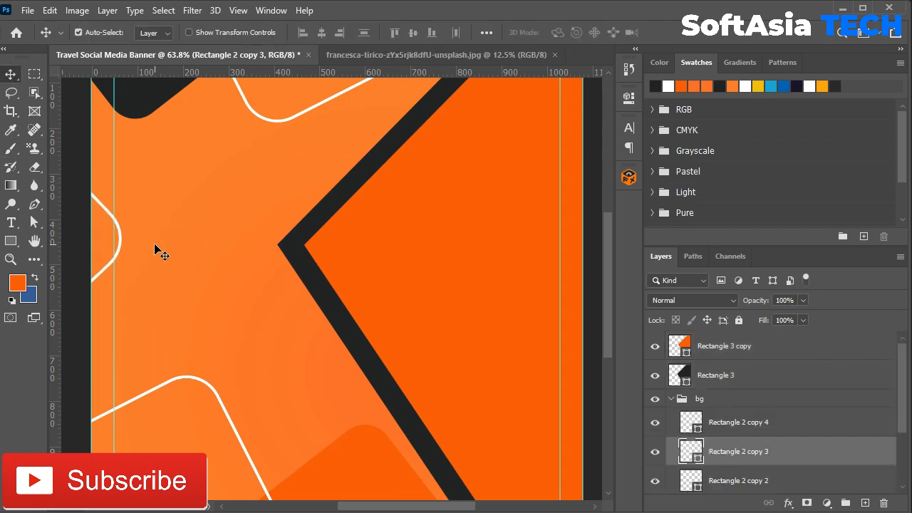
# Nudge the lower-left white outline 80 px left and 20 px down, and collapse the bg group
pyautogui.scroll(-2, 158, 250)
pyautogui.hscroll(-2, 159, 251)
pyautogui.click(279, 310)
pyautogui.hotkey('shift', 'Left')
pyautogui.hotkey('shift', 'Left')
pyautogui.hotkey('shift', 'Left')
pyautogui.hotkey('shift', 'Left')
pyautogui.hotkey('shift', 'Left')
pyautogui.hotkey('shift', 'Left')
pyautogui.hotkey('shift', 'Left')
pyautogui.hotkey('shift', 'Left')
pyautogui.hotkey('shift', 'Down')
pyautogui.hotkey('shift', 'Down')
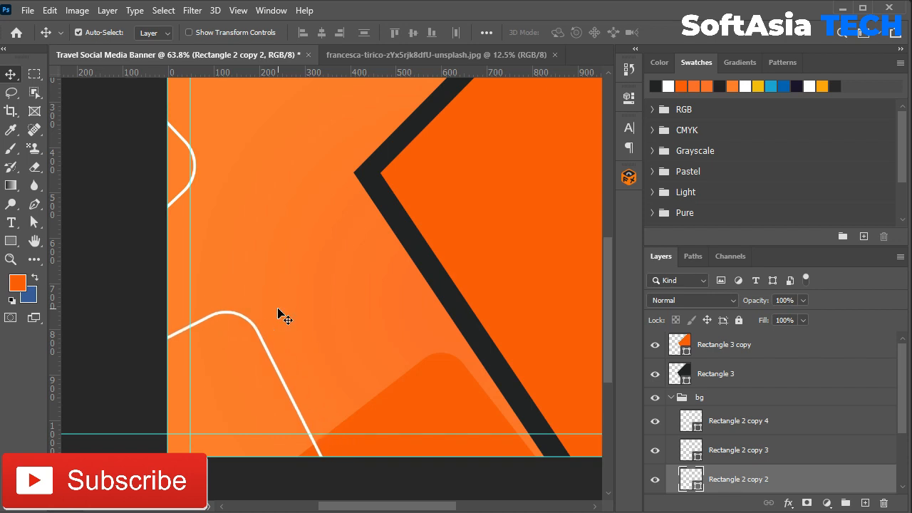
pyautogui.click(415, 411)
pyautogui.scroll(-3, 418, 409)
pyautogui.scroll(2, 699, 390)
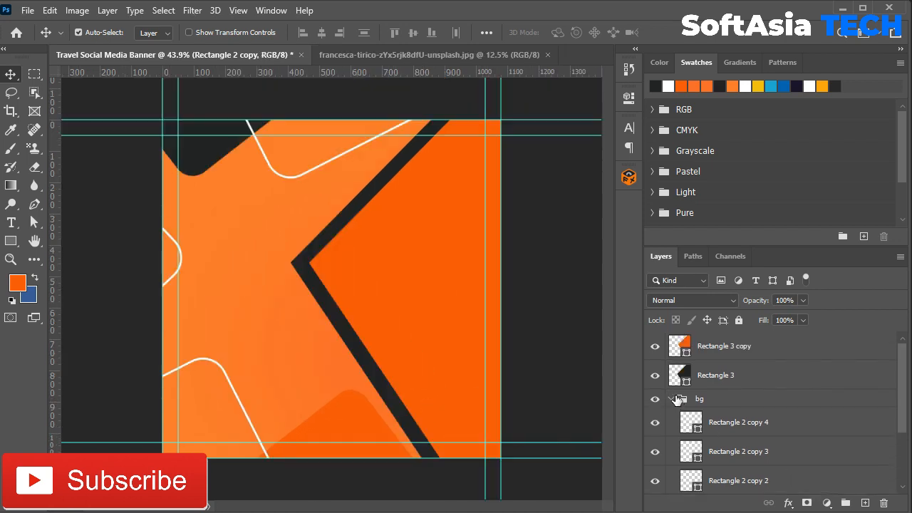
pyautogui.click(672, 399)
# Bring the map and passport photo into the banner above the orange rectangle copy and convert it to a smart object
pyautogui.click(717, 348)
pyautogui.click(428, 54)
pyautogui.moveTo(342, 235); pyautogui.dragTo(335, 273)
pyautogui.rightClick(705, 350)
pyautogui.click(748, 198)
pyautogui.scroll(-12, 299, 308)
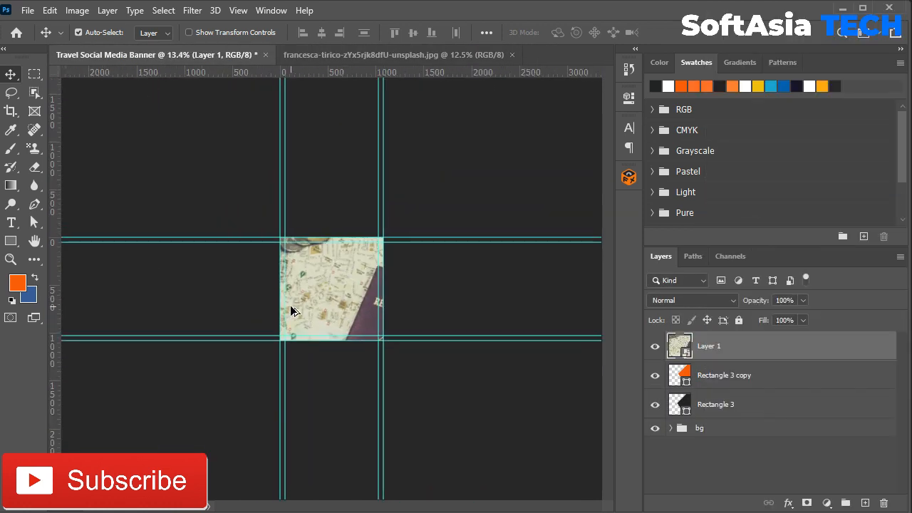
# Rotate the photo to portrait orientation, scale it down and position it over the dark-edged panel
pyautogui.hotkey('ctrl', 't')
pyautogui.moveTo(431, 214); pyautogui.dragTo(306, 241)
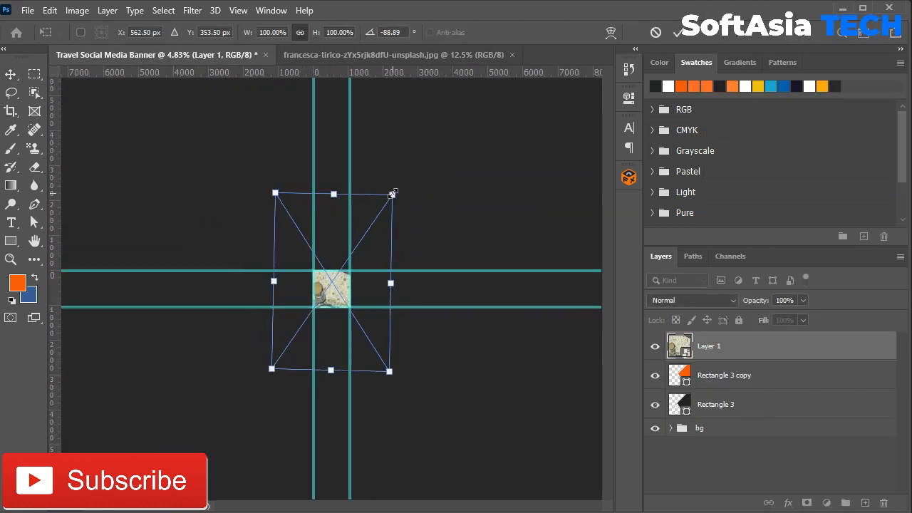
pyautogui.moveTo(392, 194); pyautogui.dragTo(307, 318)
pyautogui.moveTo(281, 357); pyautogui.dragTo(338, 297)
pyautogui.scroll(10, 339, 301)
pyautogui.moveTo(423, 316); pyautogui.dragTo(397, 304)
pyautogui.moveTo(500, 102); pyautogui.dragTo(452, 159)
pyautogui.moveTo(361, 253)
pyautogui.mouseDown()
pyautogui.moveTo(387, 250)
pyautogui.moveTo(379, 253)
pyautogui.mouseUp()
pyautogui.press('Return')
# Clip the photo to the orange rectangle copy and shift it slightly into place
pyautogui.keyDown('alt'); pyautogui.click(741, 356); pyautogui.keyUp('alt')
pyautogui.scroll(2, 365, 305)
pyautogui.moveTo(380, 289)
pyautogui.mouseDown()
pyautogui.moveTo(389, 285)
pyautogui.moveTo(384, 291)
pyautogui.mouseUp()
# Group the photo with both large rectangles and name the group Image
pyautogui.keyDown('shift'); pyautogui.click(727, 405); pyautogui.keyUp('shift')
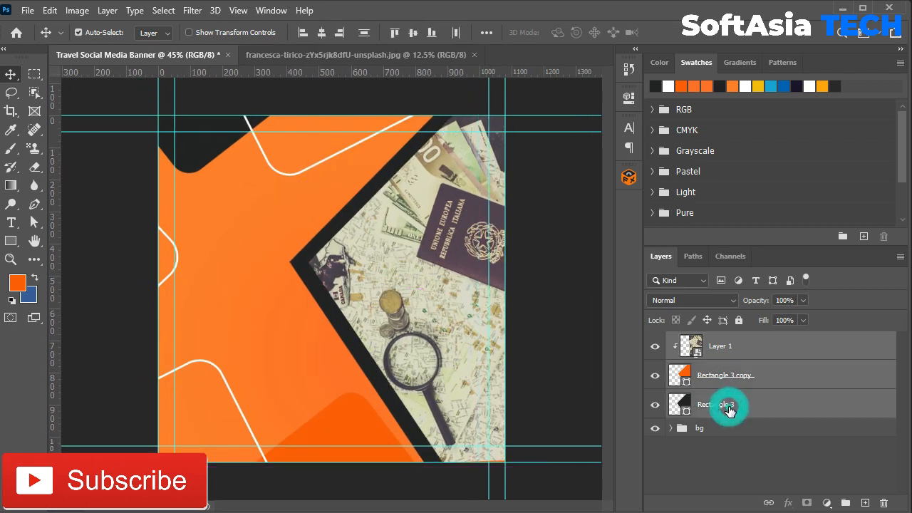
pyautogui.hotkey('ctrl', 'g')
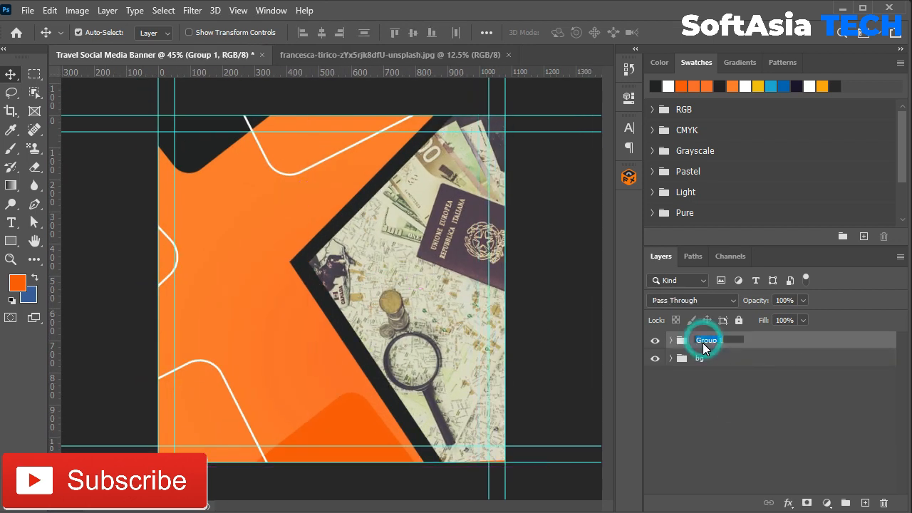
pyautogui.press('Return')
pyautogui.doubleClick(689, 340)
pyautogui.click(875, 129)
# Add a thin white stroke to the orange rectangle copy inside the Image group, and collapse the group
pyautogui.click(670, 340)
pyautogui.click(725, 425)
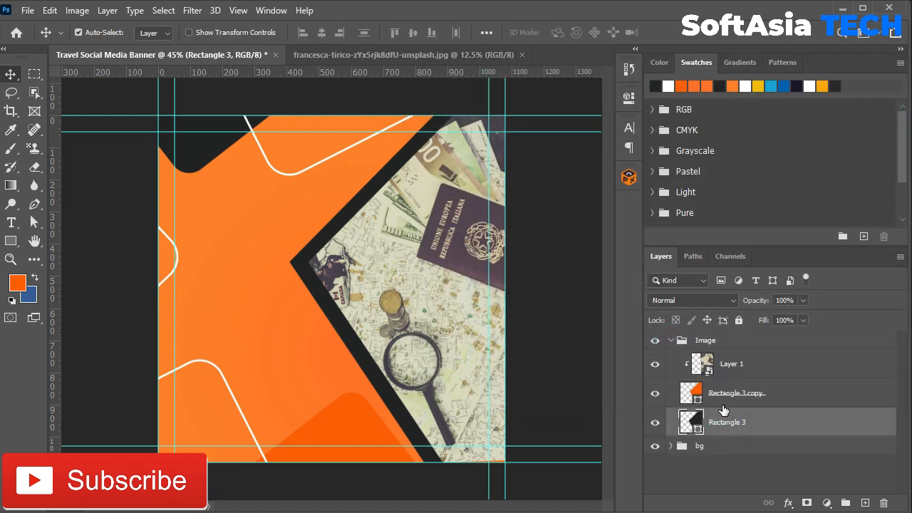
pyautogui.click(723, 395)
pyautogui.click(11, 241)
pyautogui.click(155, 32)
pyautogui.click(260, 32)
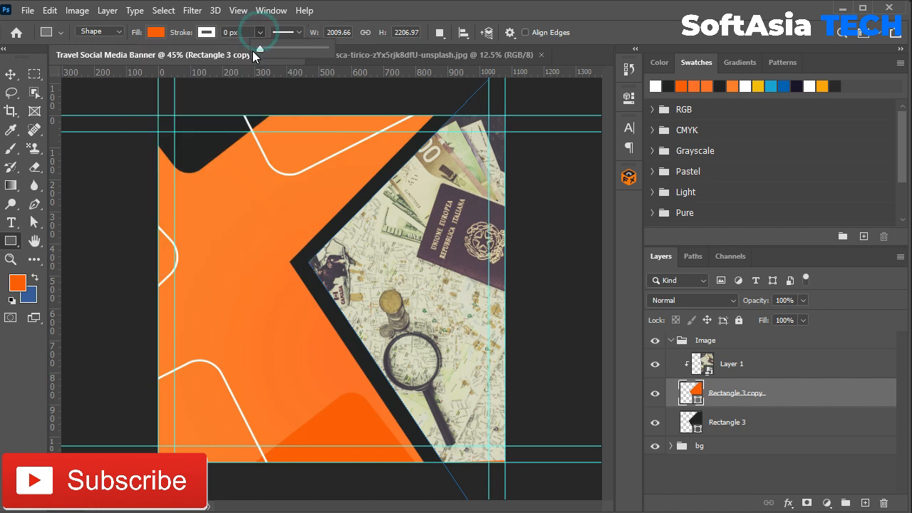
pyautogui.moveTo(274, 51); pyautogui.dragTo(277, 51)
pyautogui.click(811, 397)
pyautogui.click(671, 341)
pyautogui.click(18, 74)
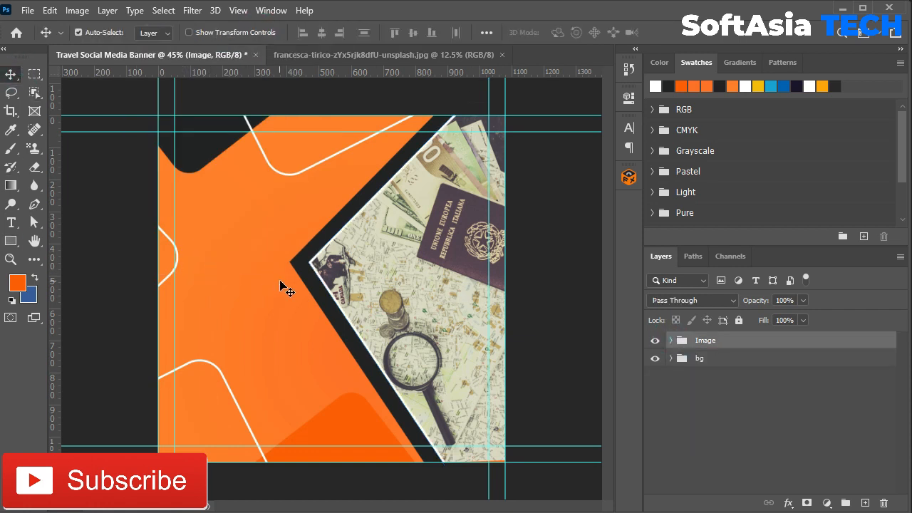
# Move the Image group about 48 px to the right
pyautogui.scroll(4, 241, 274)
pyautogui.moveTo(152, 121); pyautogui.dragTo(216, 311)
pyautogui.scroll(10, 214, 310)
pyautogui.scroll(-10, 191, 302)
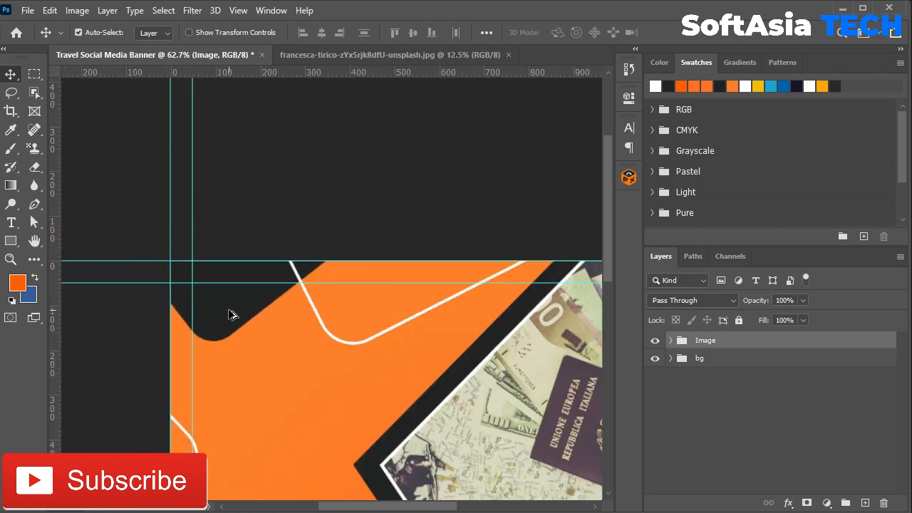
pyautogui.scroll(-5, 231, 315)
pyautogui.click(738, 344)
pyautogui.hotkey('ctrl', 't')
pyautogui.moveTo(362, 309); pyautogui.dragTo(376, 309)
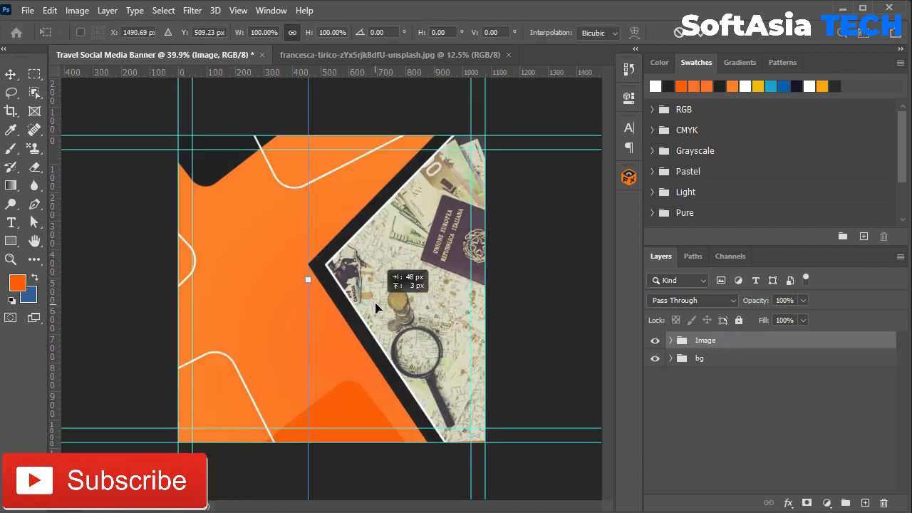
pyautogui.click(701, 32)
# Add the text "sa" on the dark corner shape in the Amsterdam font, all caps, at 54 pt
pyautogui.scroll(6, 188, 153)
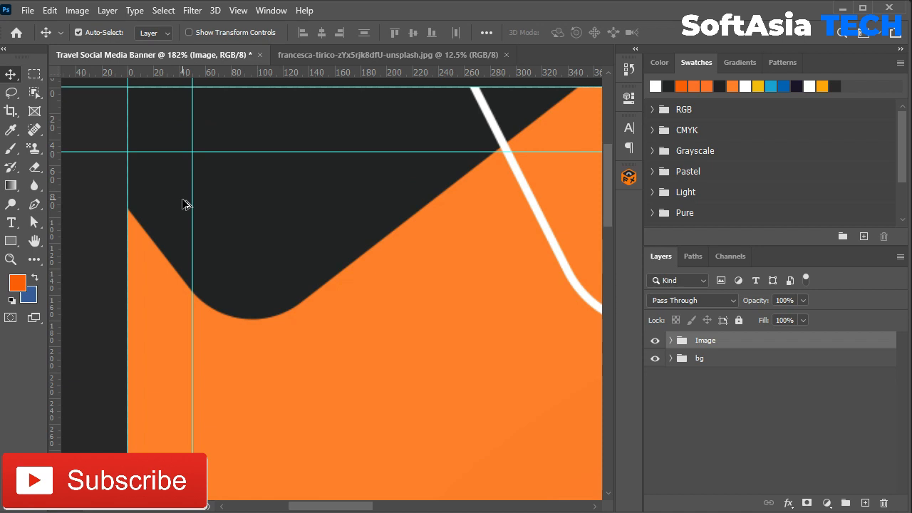
pyautogui.press('t')
pyautogui.click(275, 192)
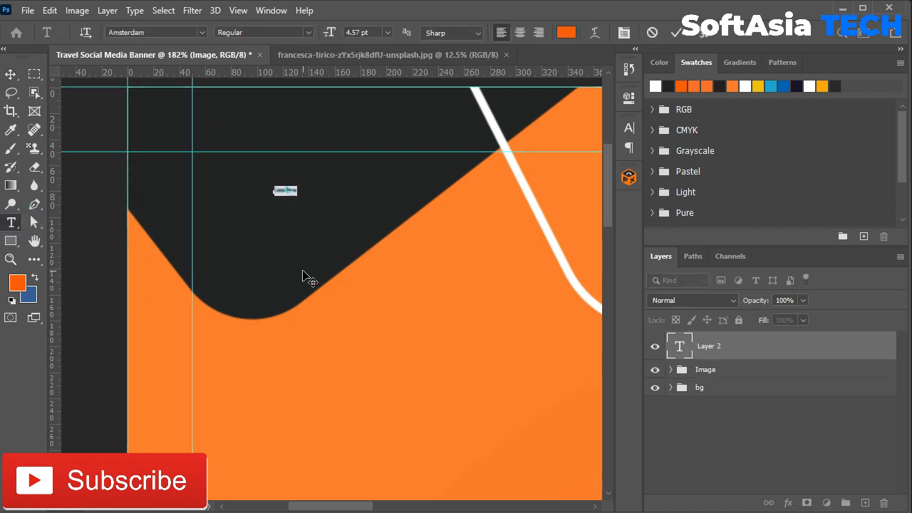
pyautogui.click(757, 349)
pyautogui.hotkey('ctrl', 't')
pyautogui.click(505, 165)
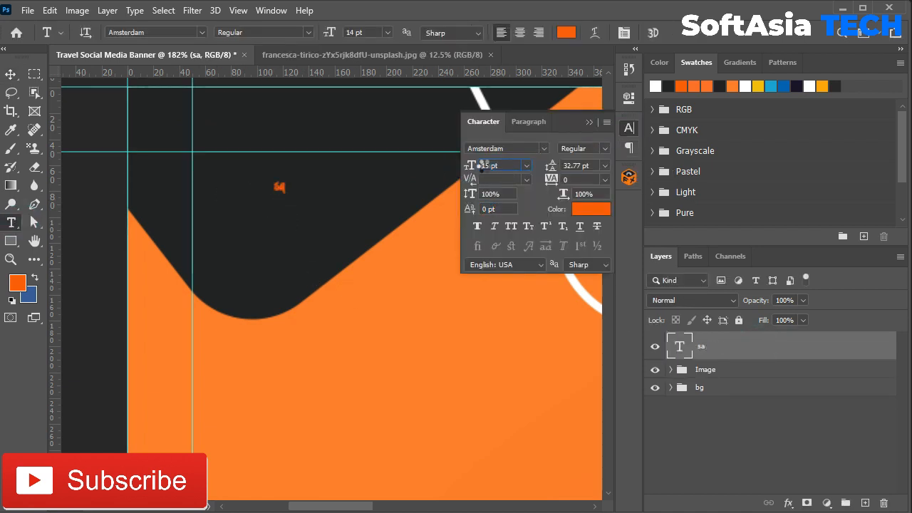
pyautogui.click(511, 226)
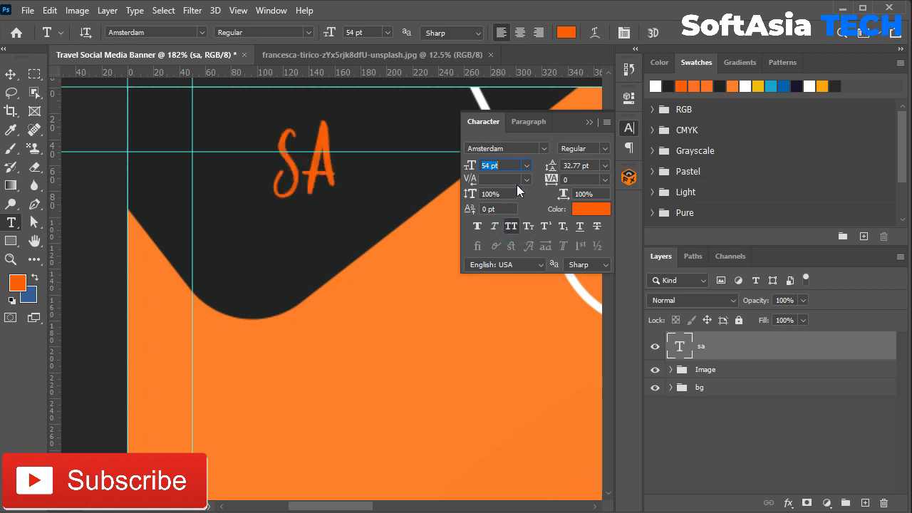
# Recolor the SA text white (ffffff)
pyautogui.click(591, 209)
pyautogui.write('ffffff')
pyautogui.click(859, 255)
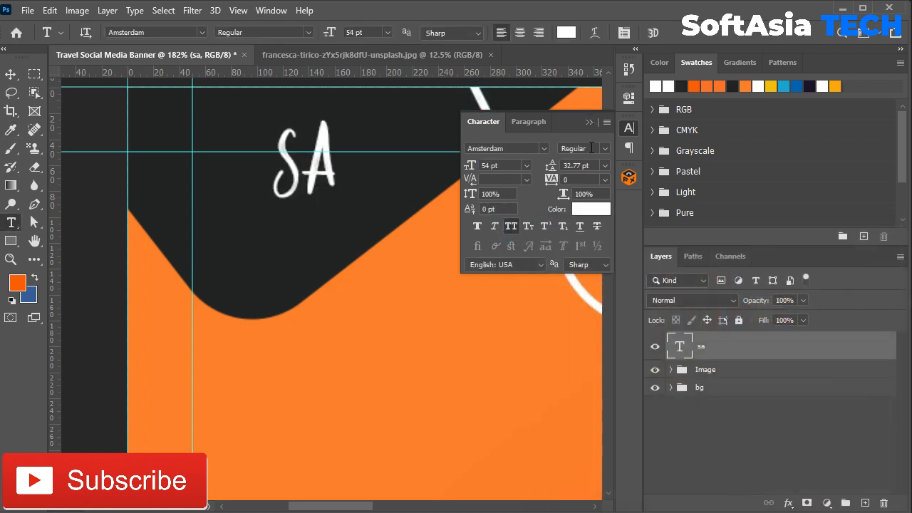
pyautogui.click(587, 122)
# Scale the SA text down to about 37% and place it against the upper margin guide
pyautogui.press('v')
pyautogui.hotkey('ctrl', 't')
pyautogui.moveTo(337, 121); pyautogui.dragTo(304, 180)
pyautogui.moveTo(297, 198); pyautogui.dragTo(296, 166)
pyautogui.scroll(8, 217, 169)
pyautogui.moveTo(328, 234); pyautogui.dragTo(310, 220)
pyautogui.moveTo(289, 138); pyautogui.dragTo(288, 148)
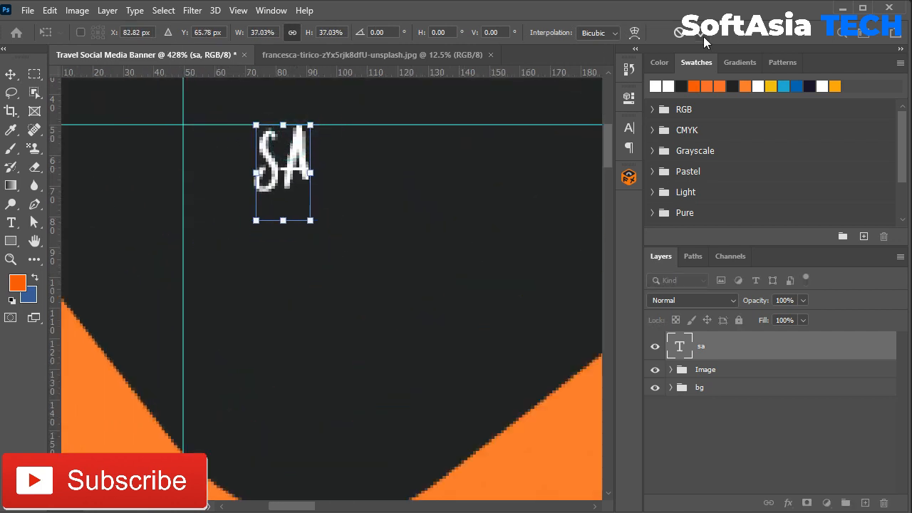
pyautogui.click(703, 37)
# Enlarge the SA text from its lower-right corner while keeping it at the upper margin guide
pyautogui.keyDown('alt'); pyautogui.scroll(-3, 305, 193); pyautogui.keyUp('alt')
pyautogui.click(325, 199)
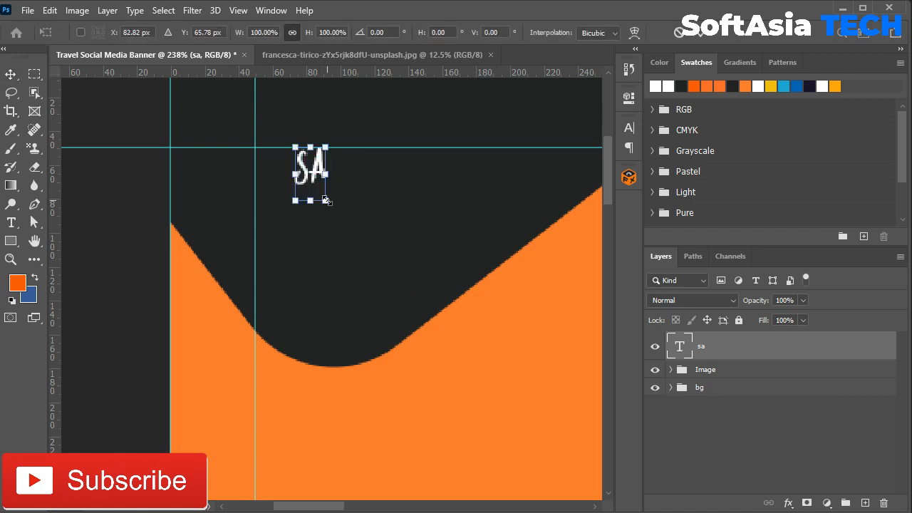
pyautogui.moveTo(326, 200); pyautogui.dragTo(347, 230)
pyautogui.press('Return')
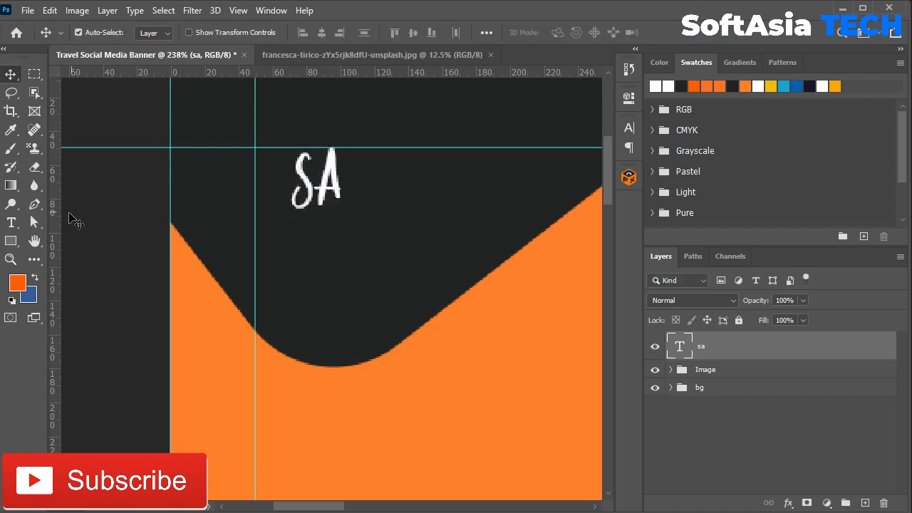
# Draw a butterfly custom shape about 52 × 46 px near the SA text and recolor it a slightly darker orange
pyautogui.rightClick(11, 241)
pyautogui.click(71, 308)
pyautogui.moveTo(387, 197); pyautogui.dragTo(475, 277)
pyautogui.doubleClick(686, 347)
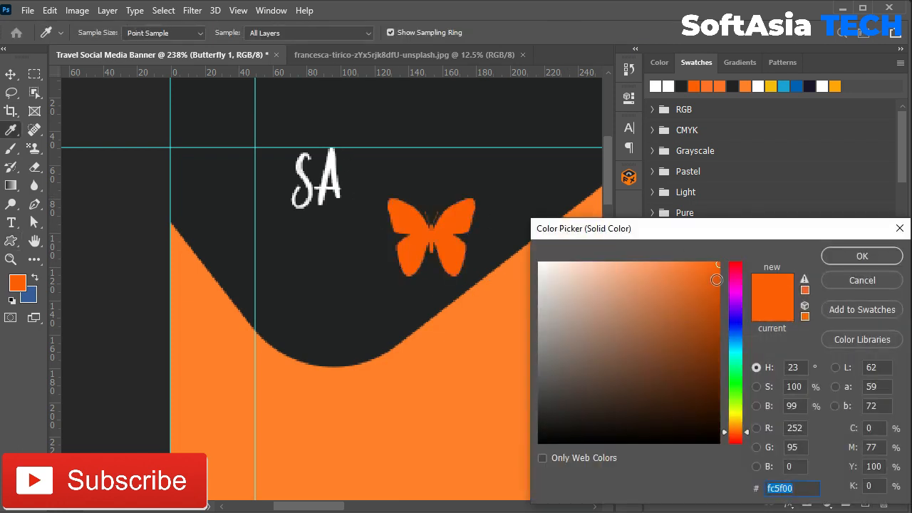
pyautogui.click(848, 256)
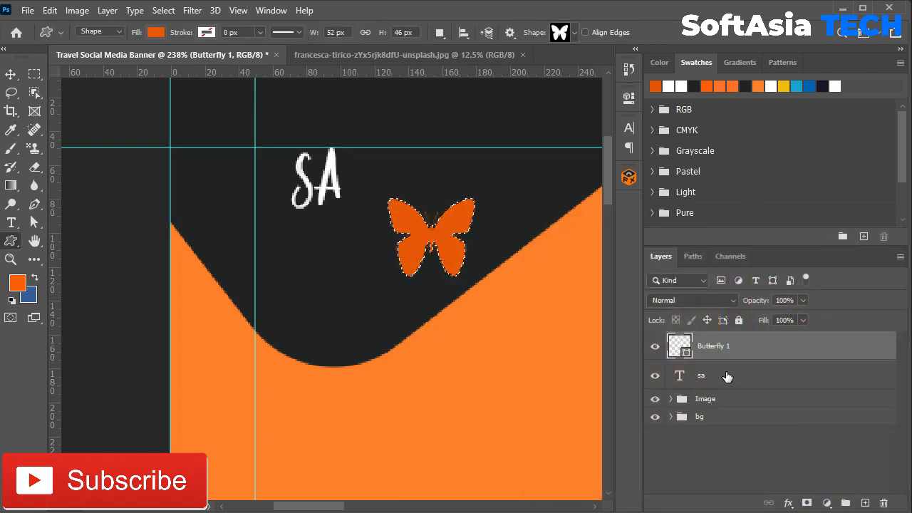
# Shrink the butterfly, place it at the left margin guide and move the SA text directly beside it
pyautogui.hotkey('ctrl', 't')
pyautogui.moveTo(471, 278); pyautogui.dragTo(421, 229)
pyautogui.moveTo(403, 220); pyautogui.dragTo(319, 201)
pyautogui.moveTo(288, 173); pyautogui.dragTo(357, 165)
pyautogui.click(702, 33)
pyautogui.click(702, 32)
pyautogui.press('v')
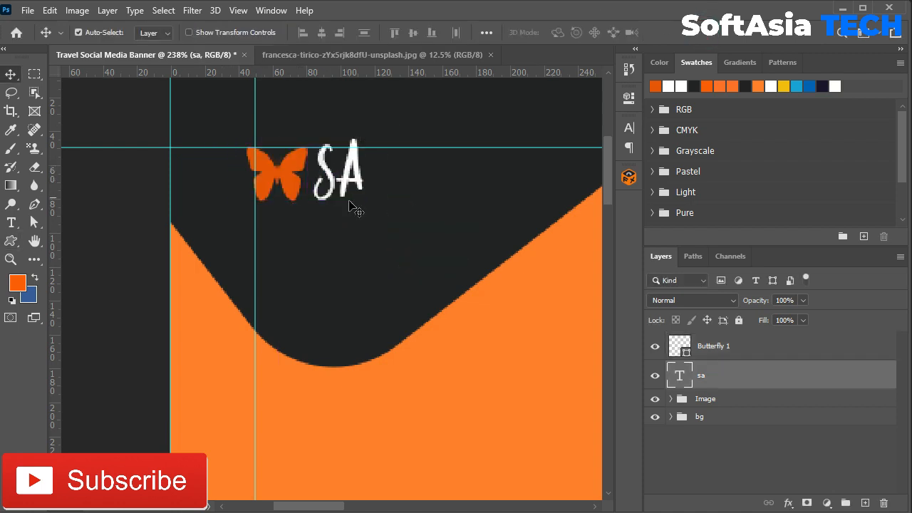
# Group the butterfly and the SA text and name the group logo
pyautogui.keyDown('shift'); pyautogui.click(754, 360); pyautogui.keyUp('shift')
pyautogui.hotkey('ctrl', 'g')
pyautogui.doubleClick(713, 340)
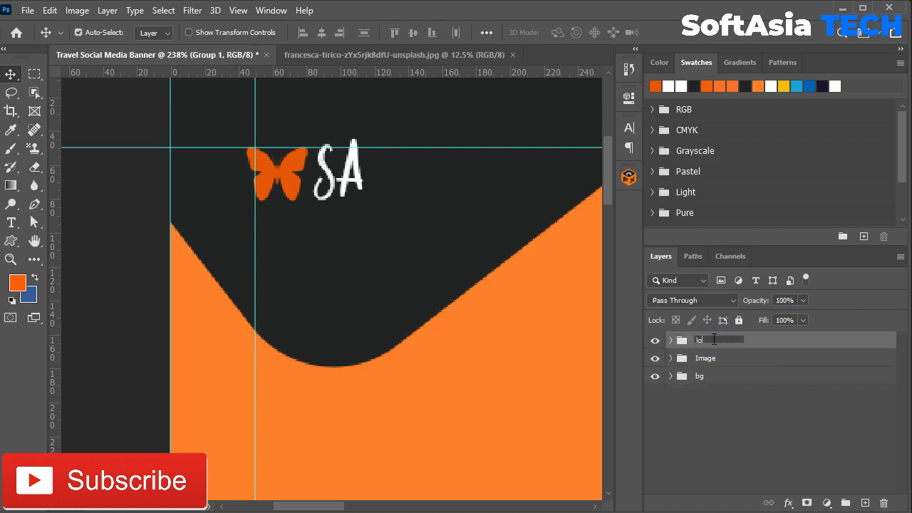
pyautogui.write('logo')
pyautogui.press('Return')
# Move the Image group upward on the banner
pyautogui.scroll(-5, 324, 301)
pyautogui.moveTo(390, 340); pyautogui.dragTo(268, 238)
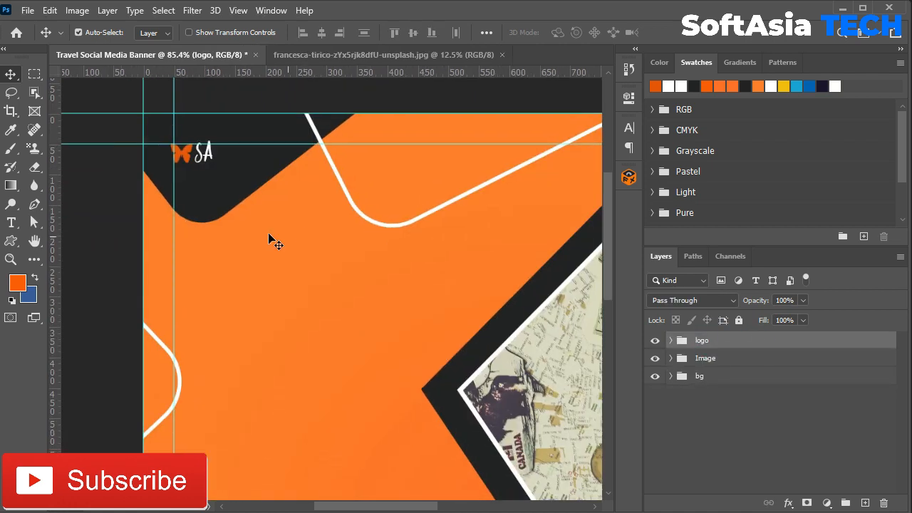
pyautogui.scroll(3, 212, 180)
pyautogui.scroll(-5, 263, 243)
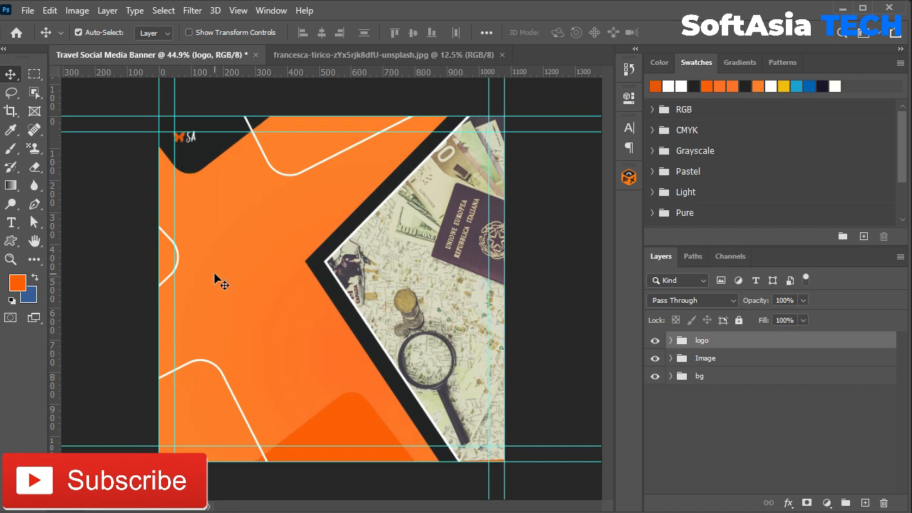
pyautogui.click(704, 362)
pyautogui.press('t')
pyautogui.hotkey('ctrl', 't')
pyautogui.moveTo(437, 309); pyautogui.dragTo(457, 293)
# Enlarge the clipped photo slightly within its panel, and collapse the Image group
pyautogui.click(459, 322)
pyautogui.hotkey('ctrl', 't')
pyautogui.moveTo(447, 120); pyautogui.dragTo(439, 103)
pyautogui.click(677, 33)
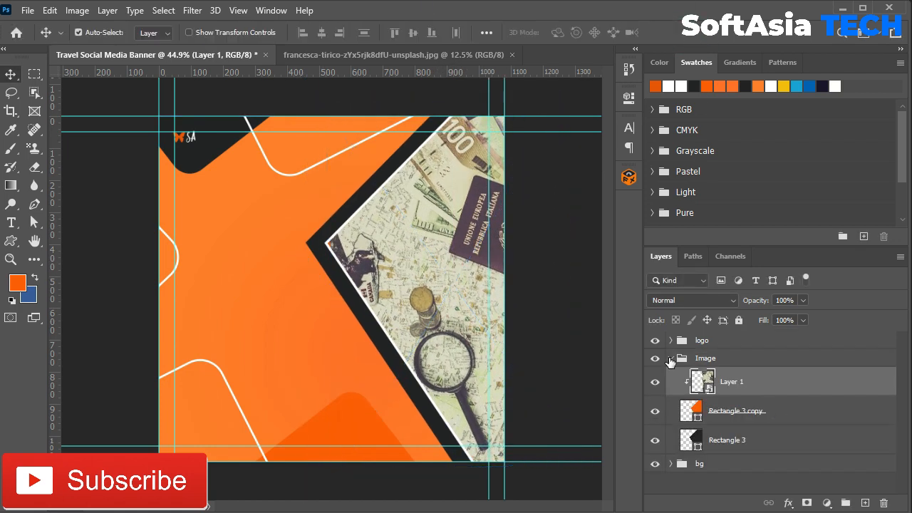
pyautogui.click(671, 358)
# Draw an orange circle about 277 × 279 px over the panel's pointed edge, above the logo group
pyautogui.scroll(3, 282, 278)
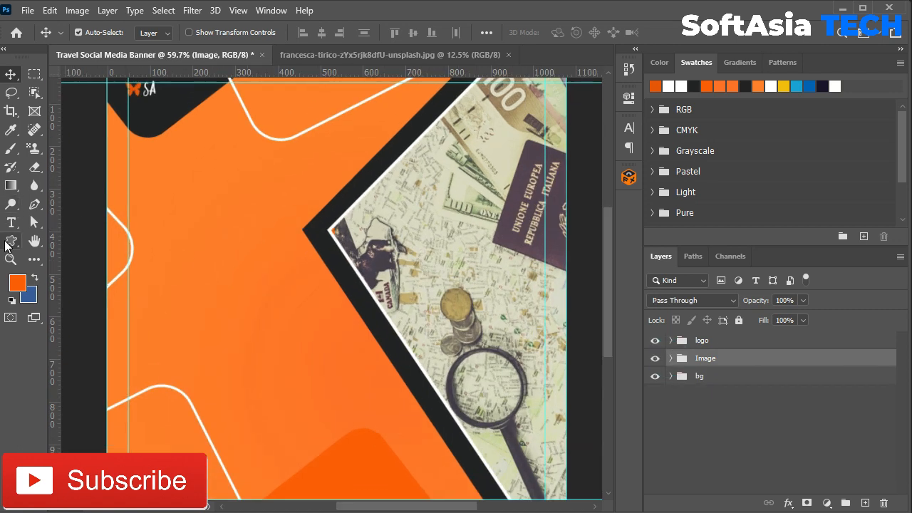
pyautogui.click(701, 337)
pyautogui.click(11, 241)
pyautogui.click(78, 273)
pyautogui.moveTo(261, 183); pyautogui.dragTo(378, 301)
# Give the orange circle a white stroke 8.92 px wide
pyautogui.click(453, 206)
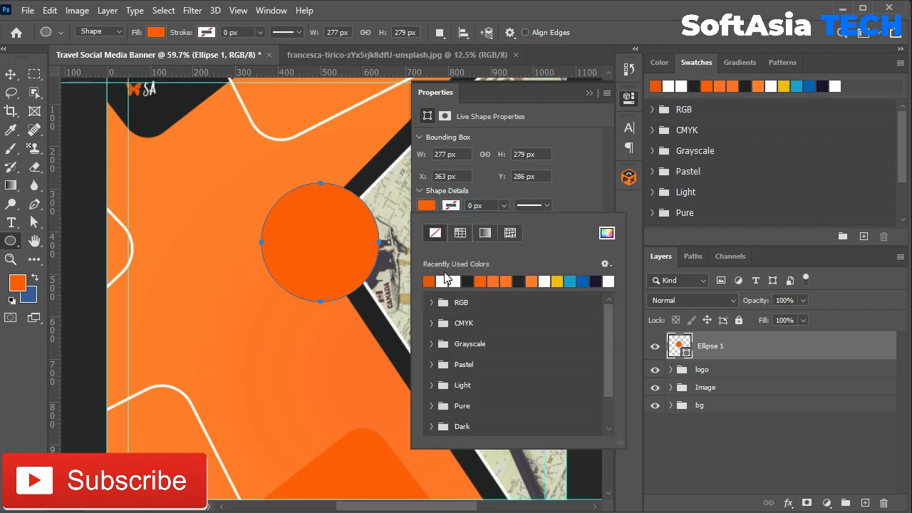
pyautogui.click(443, 281)
pyautogui.click(573, 217)
pyautogui.click(503, 206)
pyautogui.moveTo(502, 223); pyautogui.dragTo(523, 224)
pyautogui.click(589, 94)
# Add a Multiply drop shadow to the orange circle with 39% opacity, 0 px distance, 14% spread and 24 px size
pyautogui.doubleClick(753, 351)
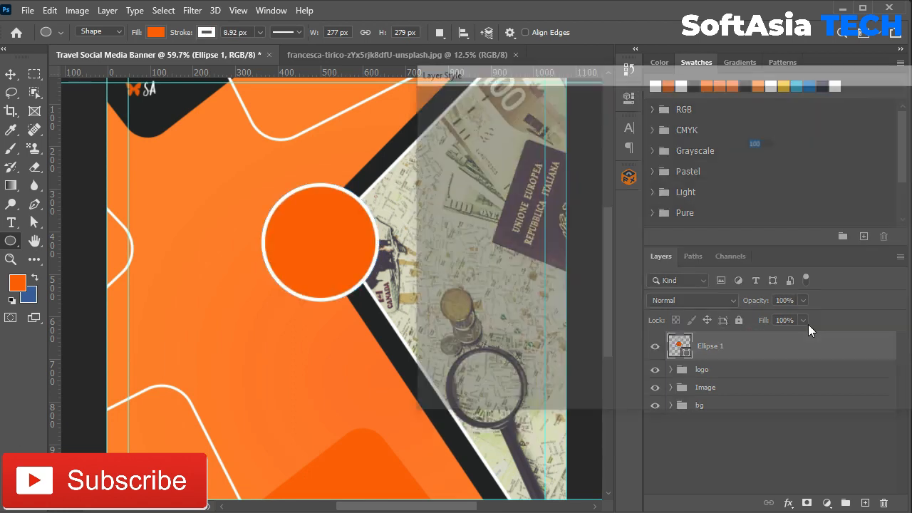
pyautogui.click(439, 342)
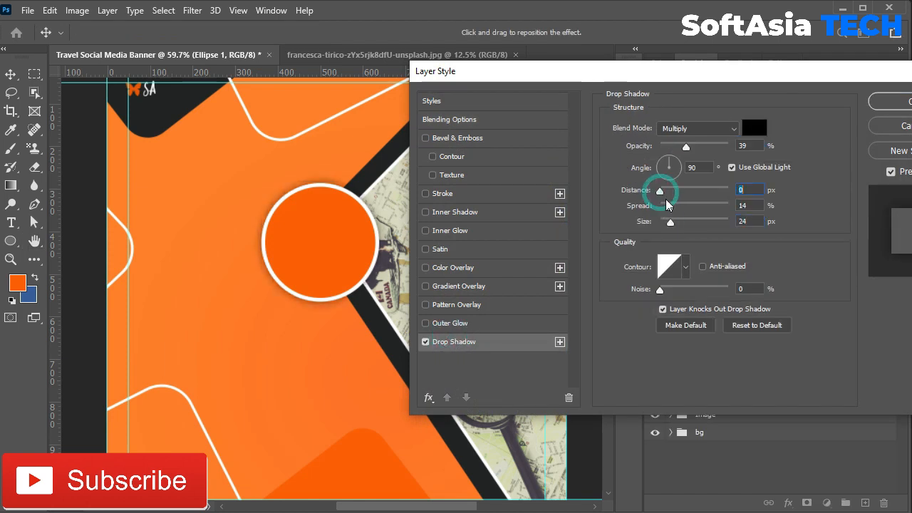
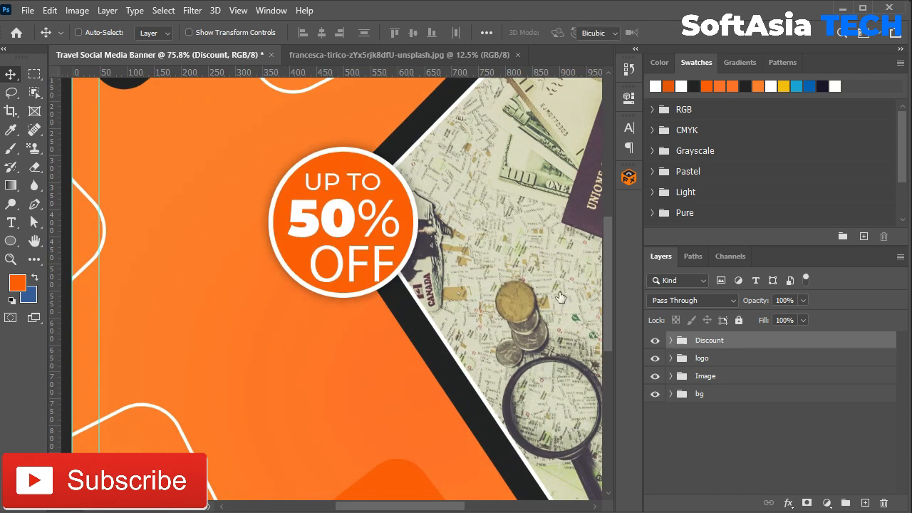
# Scale down the Discount group and reposition it over the photo panel's pointed edge
pyautogui.click(694, 32)
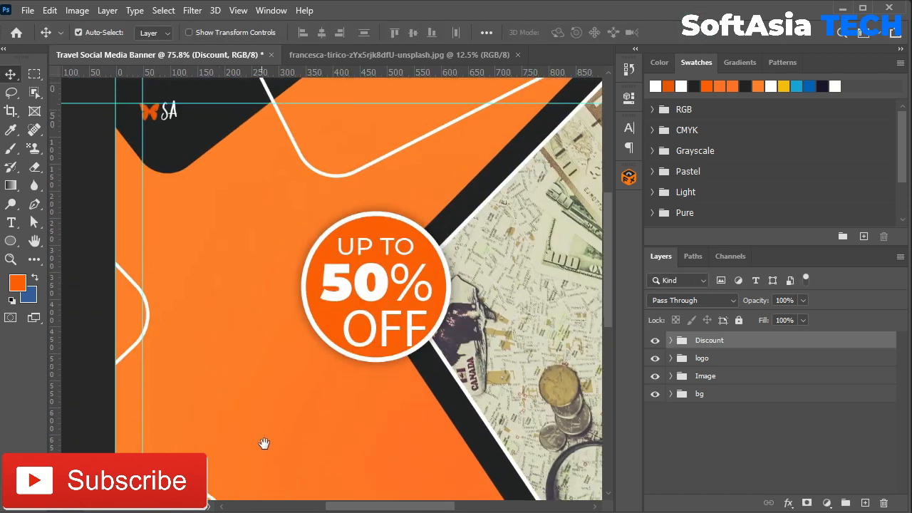
pyautogui.hotkey('ctrl', 't')
pyautogui.moveTo(369, 302); pyautogui.dragTo(386, 285)
pyautogui.moveTo(441, 210); pyautogui.dragTo(438, 212)
pyautogui.click(698, 33)
pyautogui.moveTo(272, 383); pyautogui.dragTo(290, 328)
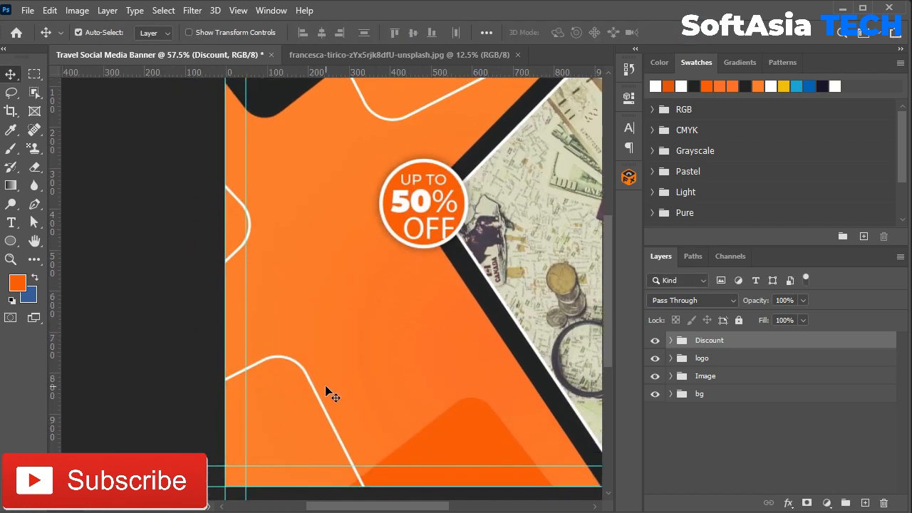
# Add the text "It's Time to" below the discount badge in white 54 pt Amsterdam, with All Caps turned off
pyautogui.scroll(3, 280, 293)
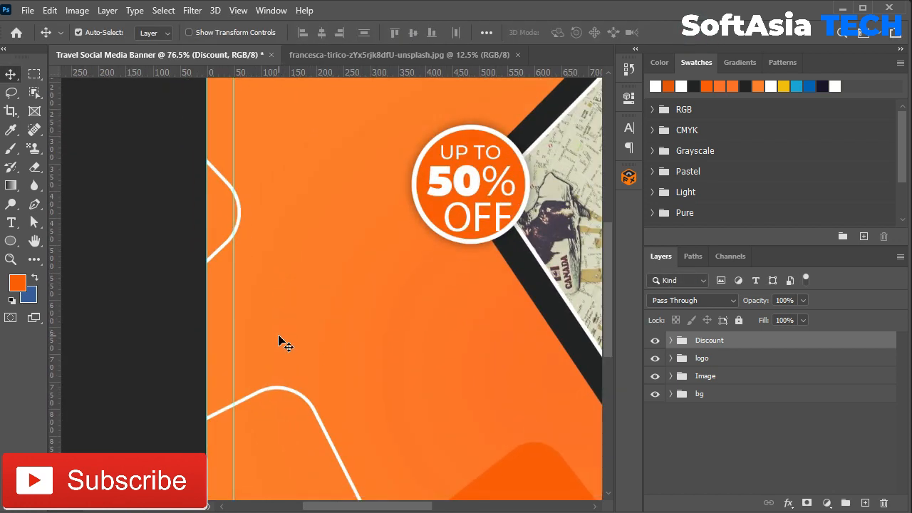
pyautogui.press('t')
pyautogui.click(276, 332)
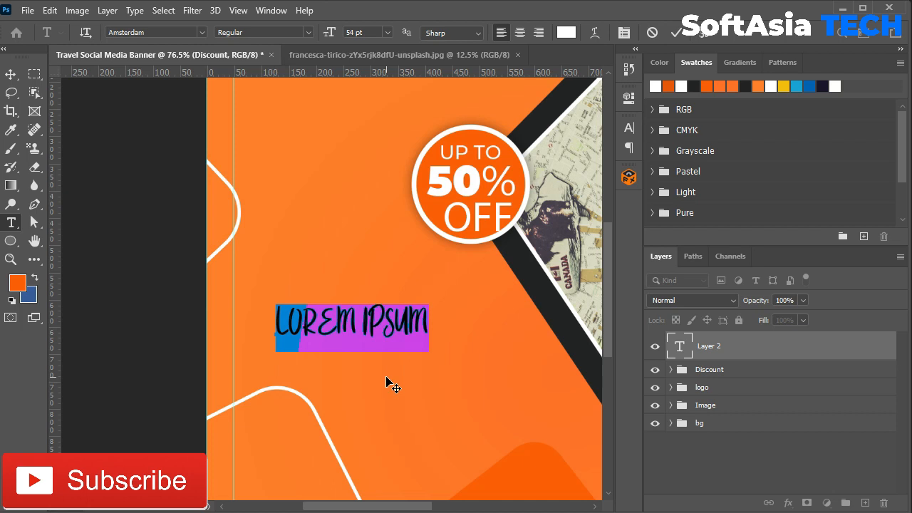
pyautogui.press('BackSpace')
pyautogui.click(627, 128)
pyautogui.click(509, 225)
pyautogui.click(590, 121)
pyautogui.write("It's Time to")
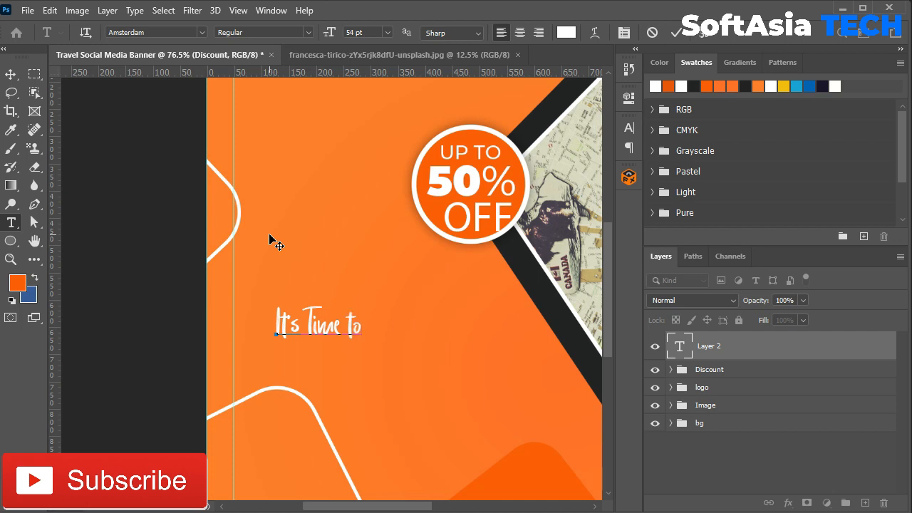
pyautogui.click(788, 347)
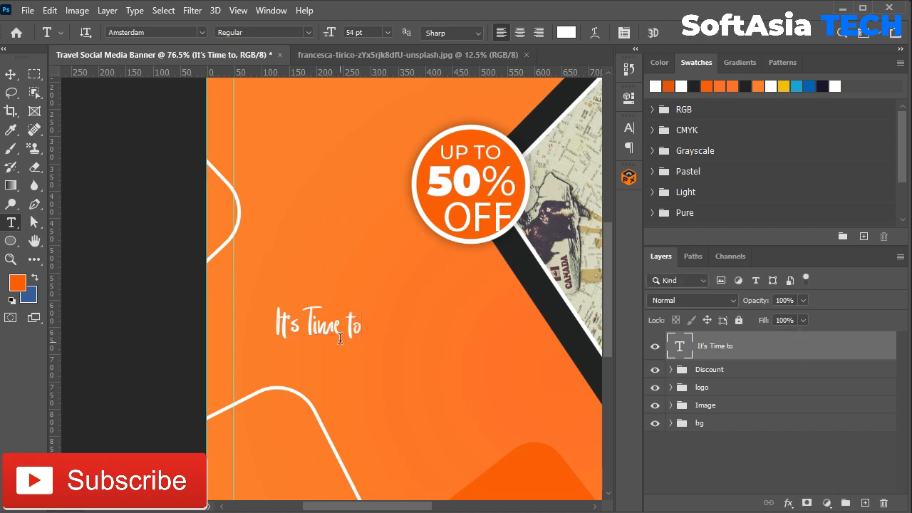
# Move the "It's Time to" text slightly up and recolor it with the near-black of the photo panel's border
pyautogui.press('v')
pyautogui.moveTo(358, 335); pyautogui.dragTo(335, 291)
pyautogui.click(628, 127)
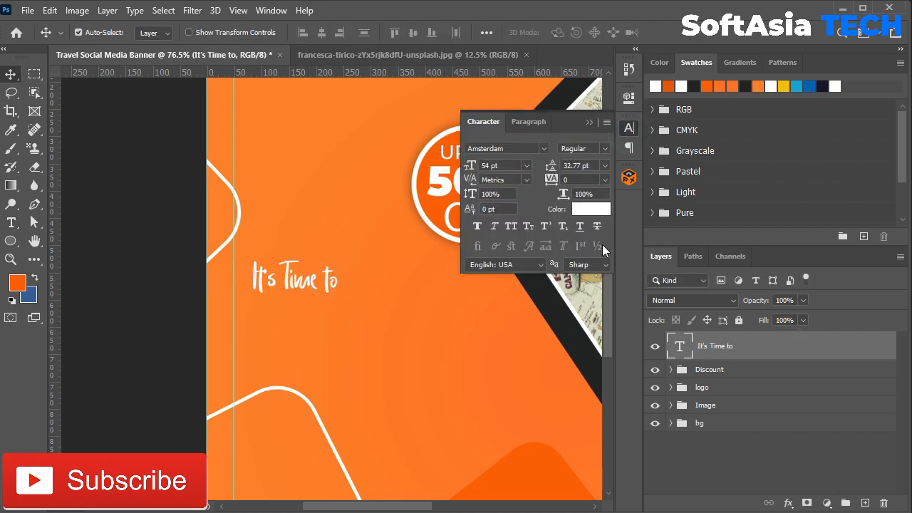
pyautogui.click(592, 210)
pyautogui.click(559, 96)
pyautogui.click(859, 255)
pyautogui.click(590, 122)
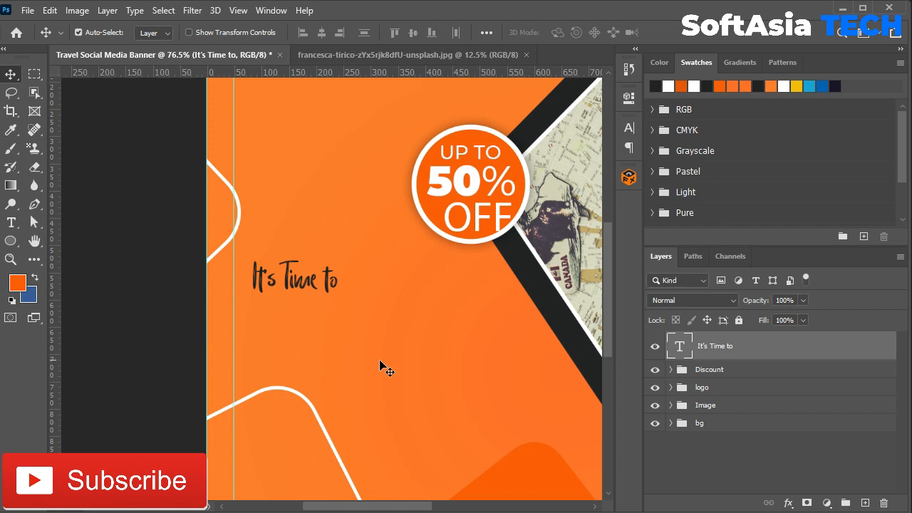
# Add a separate text line "Travelling" below "It's Time to" and set its font to Montserrat Black
pyautogui.press('t')
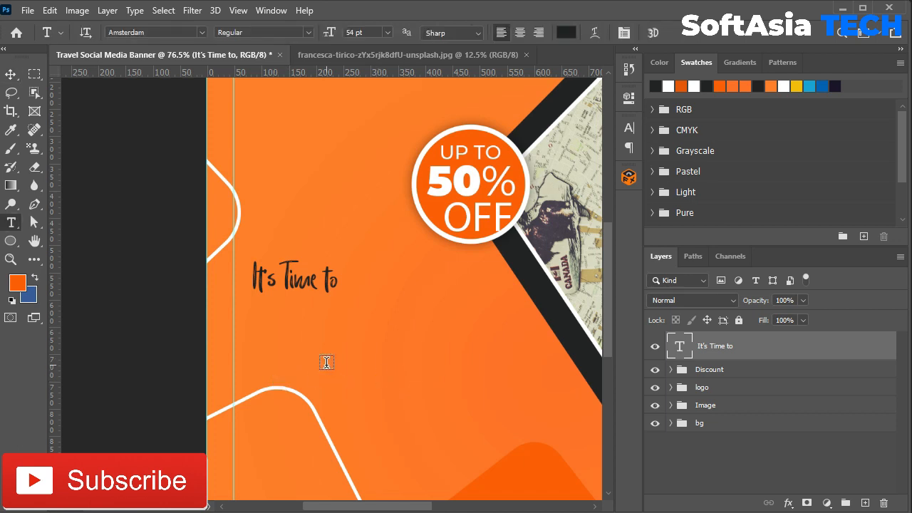
pyautogui.click(317, 362)
pyautogui.press('BackSpace')
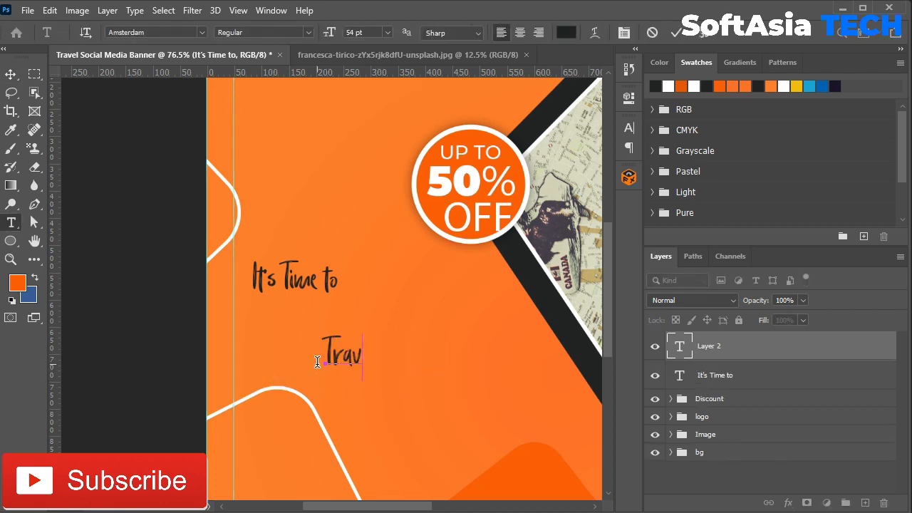
pyautogui.click(842, 351)
pyautogui.click(627, 129)
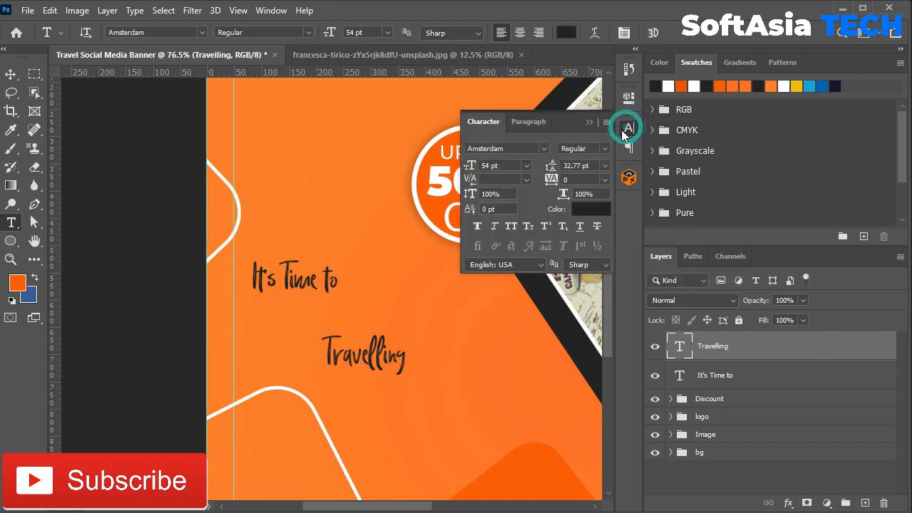
pyautogui.write('mont')
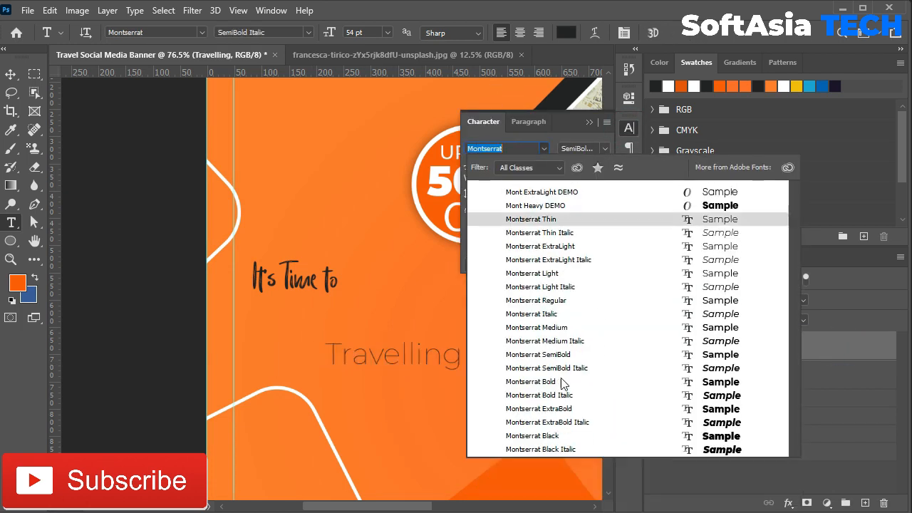
pyautogui.click(525, 434)
pyautogui.click(586, 124)
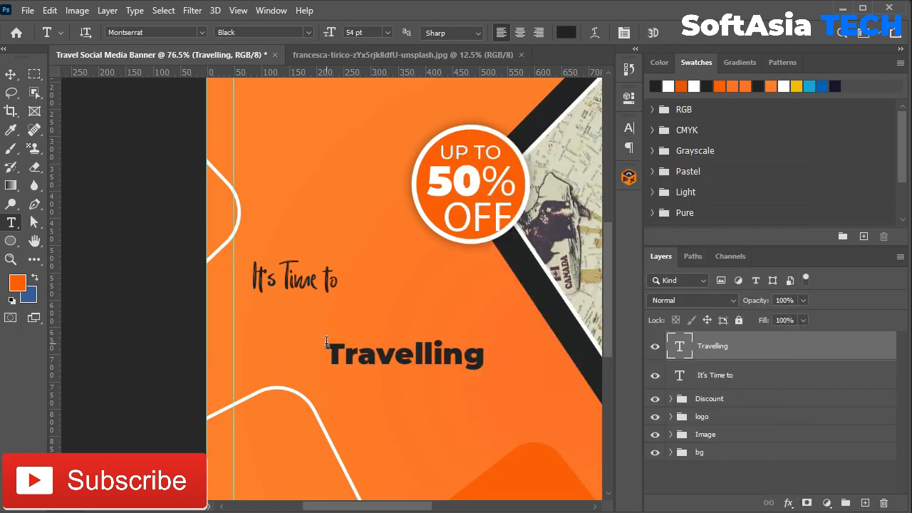
# Move "Travelling" up beneath "It's Time to" and recolor it with the white of the discount badge
pyautogui.press('v')
pyautogui.moveTo(401, 368); pyautogui.dragTo(320, 339)
pyautogui.click(628, 129)
pyautogui.click(591, 212)
pyautogui.click(436, 175)
pyautogui.click(858, 257)
pyautogui.click(589, 123)
# Enlarge the "Travelling" text to about 80 pt, starting at the vertical margin guide
pyautogui.hotkey('ctrl', 't')
pyautogui.moveTo(404, 309); pyautogui.dragTo(388, 327)
pyautogui.press('Return')
# Bring the "It's Time to" layer in front of "Travelling" and place it just above the start of that word
pyautogui.moveTo(742, 367); pyautogui.dragTo(713, 349)
pyautogui.moveTo(282, 285); pyautogui.dragTo(282, 273)
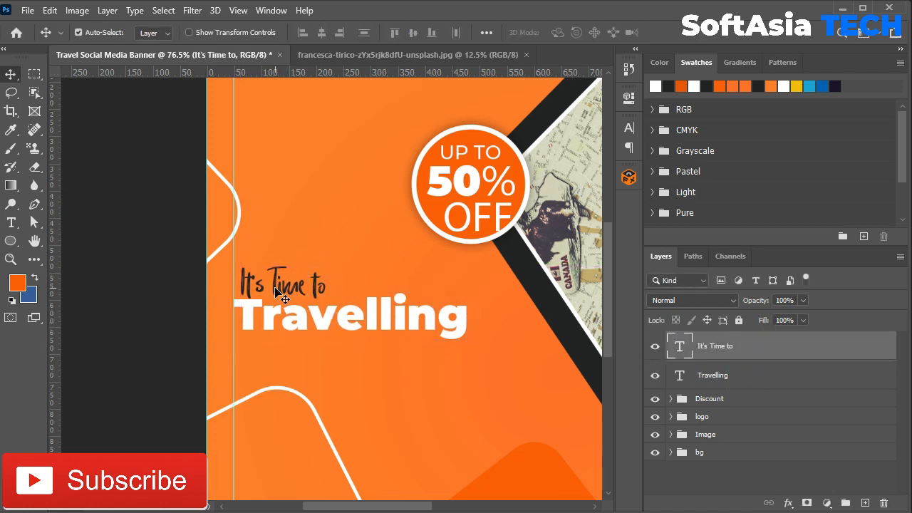
# Enlarge the "It's Time to" text slightly and adjust its position over "Travelling"
pyautogui.scroll(5, 281, 273)
pyautogui.hotkey('ctrl', 't')
pyautogui.moveTo(408, 227); pyautogui.dragTo(424, 209)
pyautogui.moveTo(384, 241); pyautogui.dragTo(385, 247)
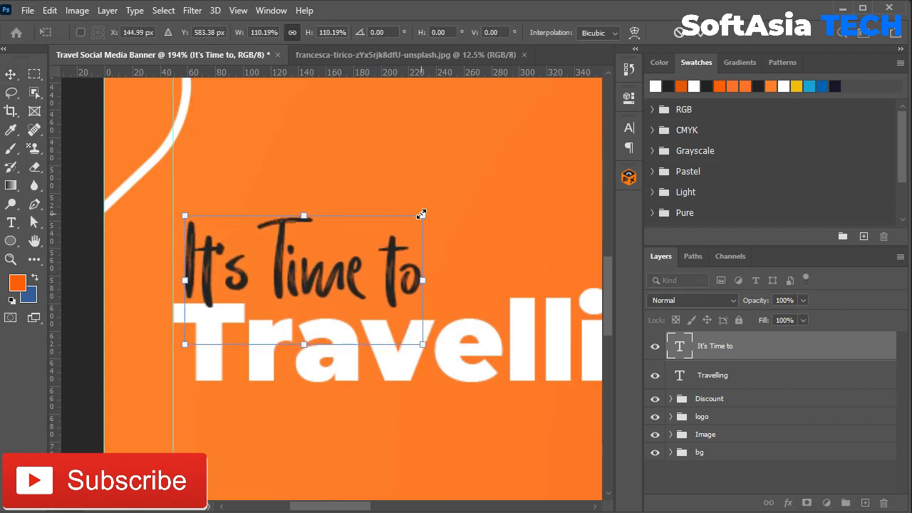
pyautogui.moveTo(422, 216); pyautogui.dragTo(427, 211)
pyautogui.click(704, 33)
# Set the "Travelling" text to All Caps
pyautogui.moveTo(393, 364); pyautogui.dragTo(218, 262)
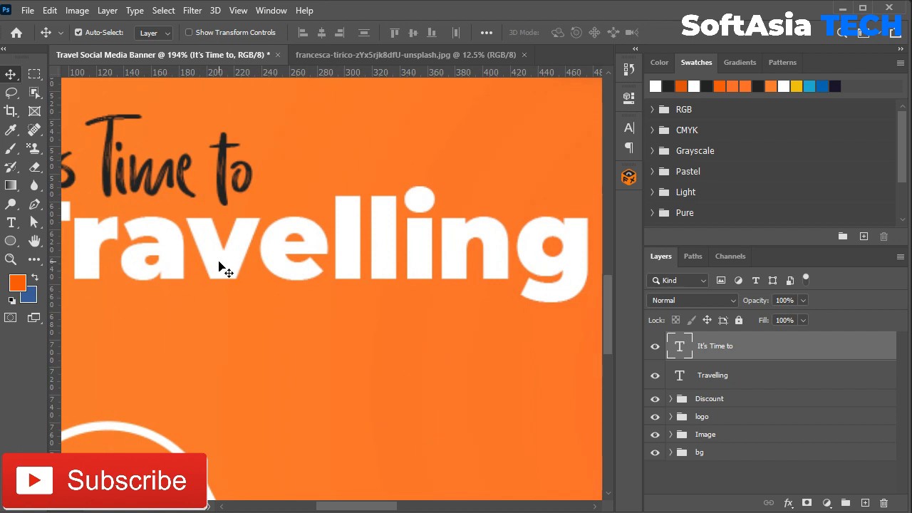
pyautogui.click(726, 376)
pyautogui.click(626, 126)
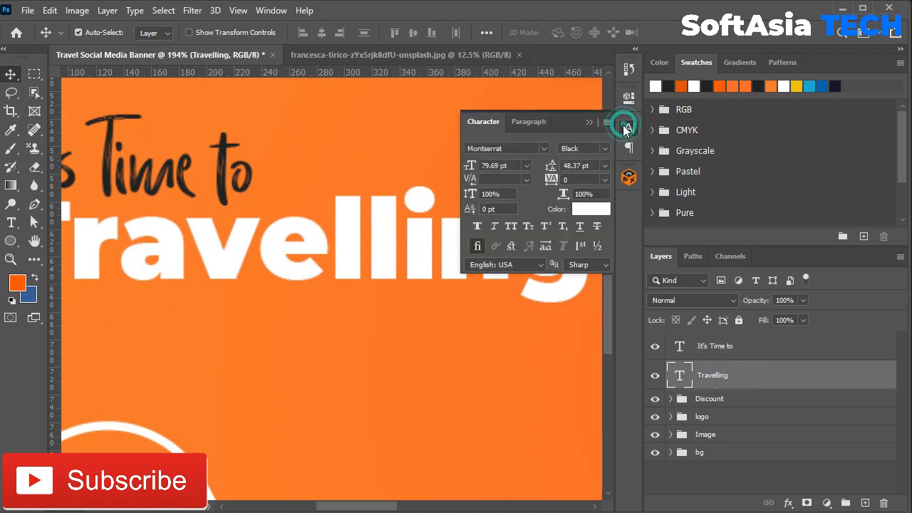
pyautogui.click(517, 227)
# Shift "It's Time to" slightly downward, and scale the "TRAVELLING" text down a little from the margin guide
pyautogui.scroll(-3, 272, 285)
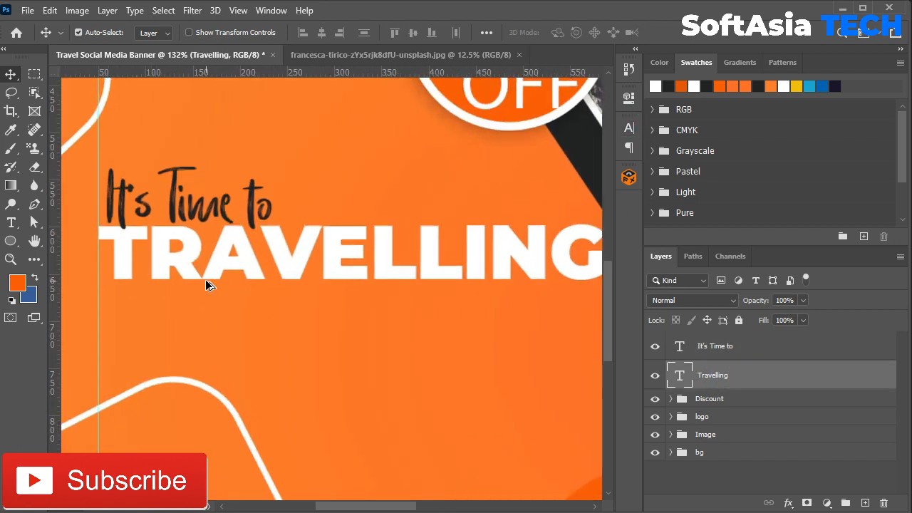
pyautogui.moveTo(173, 195); pyautogui.dragTo(174, 197)
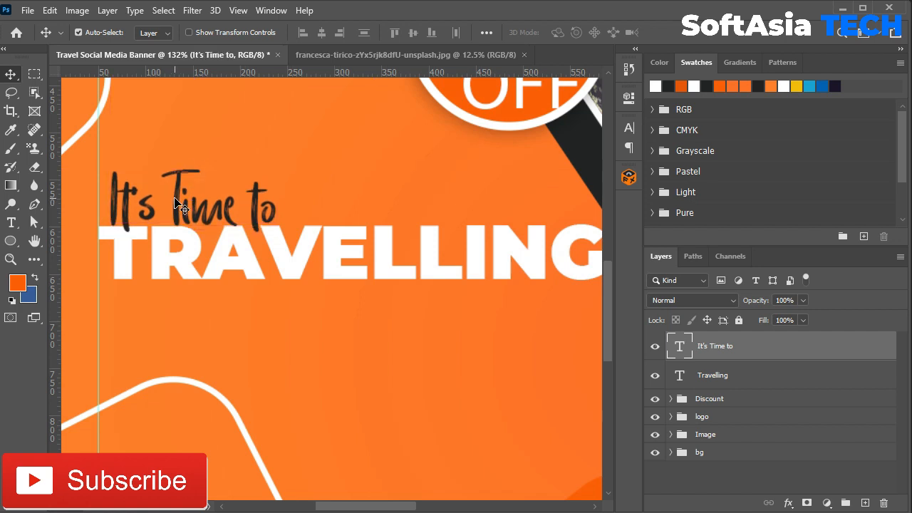
pyautogui.click(379, 260)
pyautogui.hotkey('ctrl', 't')
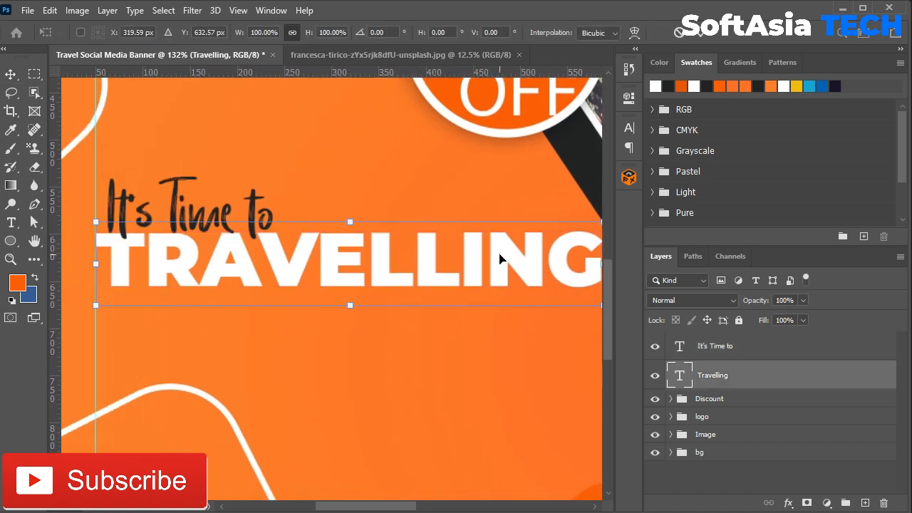
pyautogui.scroll(-1, 501, 259)
pyautogui.moveTo(595, 227); pyautogui.dragTo(569, 229)
pyautogui.press('Return')
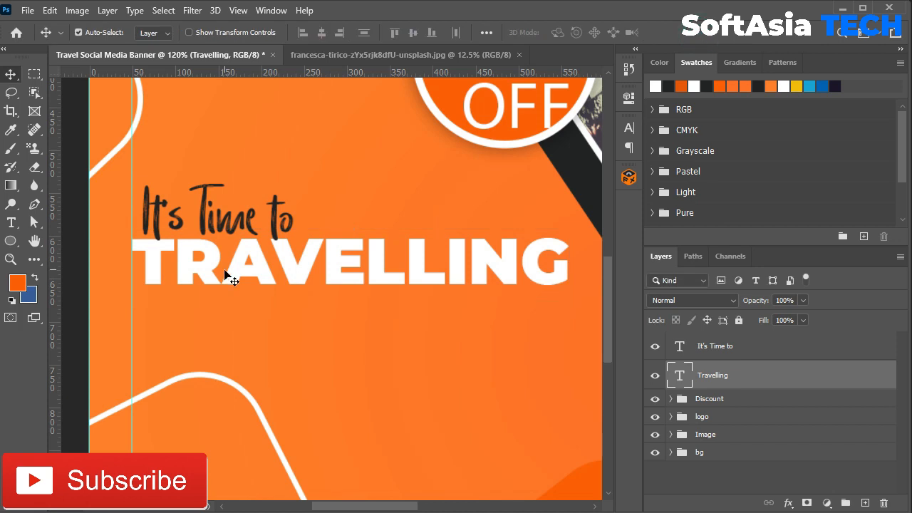
# Nudge "It's Time to" down 5 px so it slightly overlaps the top of "TRAVELLING"
pyautogui.scroll(3, 221, 243)
pyautogui.click(212, 216)
pyautogui.press('Down')
pyautogui.press('Down')
pyautogui.press('Down')
pyautogui.press('Down')
pyautogui.press('Down')
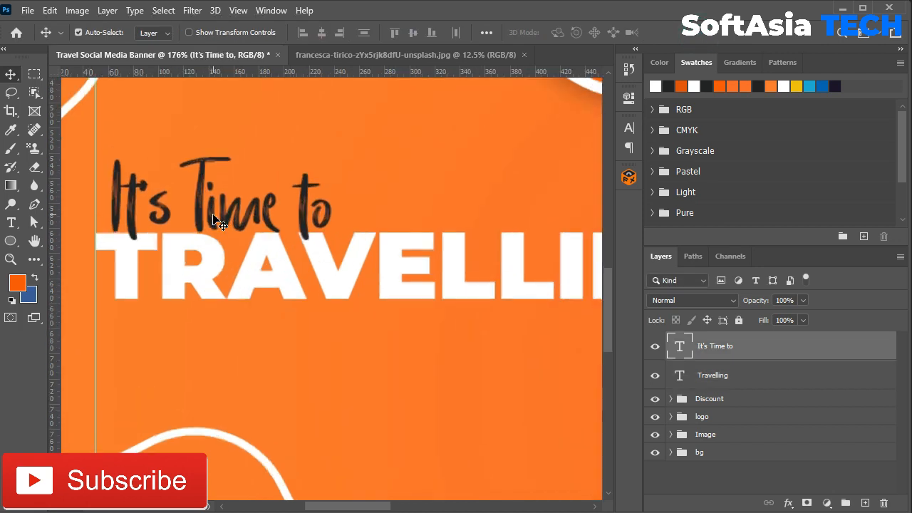
# Draw a rectangle about 323 × 43 px directly below "TRAVELLING" and give it a near-black fill
pyautogui.moveTo(213, 217); pyautogui.dragTo(180, 195)
pyautogui.click(11, 241)
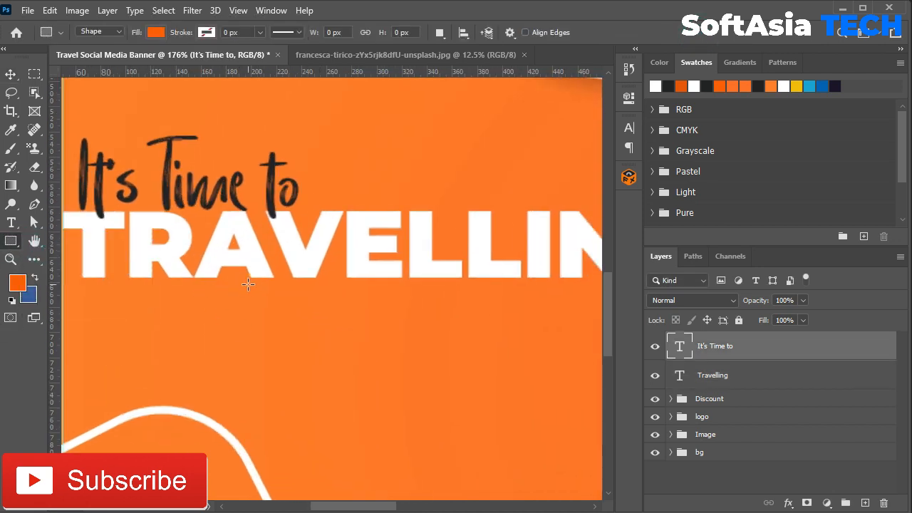
pyautogui.moveTo(259, 278); pyautogui.dragTo(534, 332)
pyautogui.click(429, 185)
pyautogui.click(444, 257)
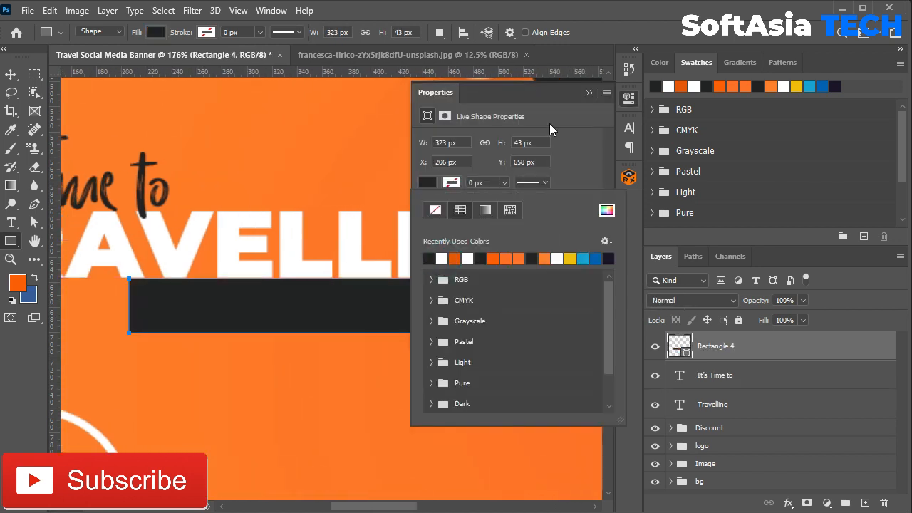
pyautogui.click(591, 94)
# Spread the dark rectangle's lower corners outward into a trapezoid about 383 px wide, and nudge it down 2 px
pyautogui.press('a')
pyautogui.hotkey('shift', 'Left')
pyautogui.press('Return')
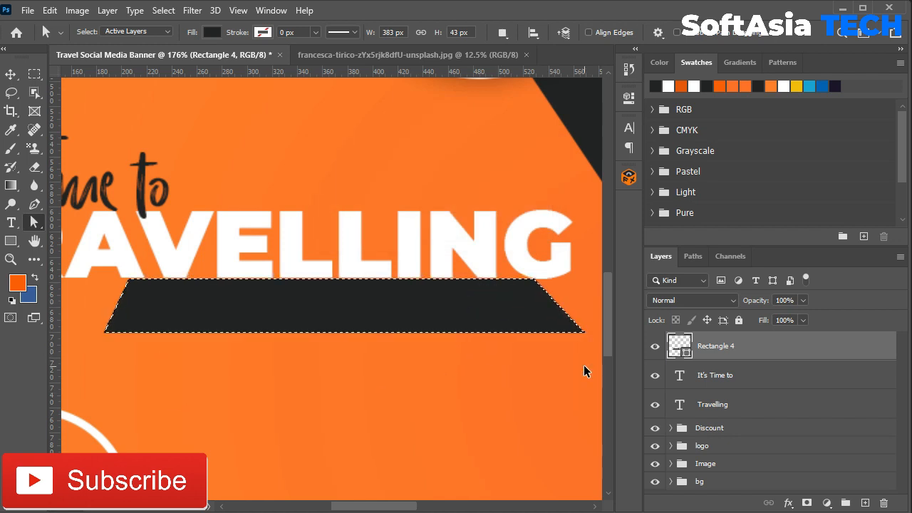
pyautogui.press('v')
pyautogui.press('Down')
pyautogui.press('Down')
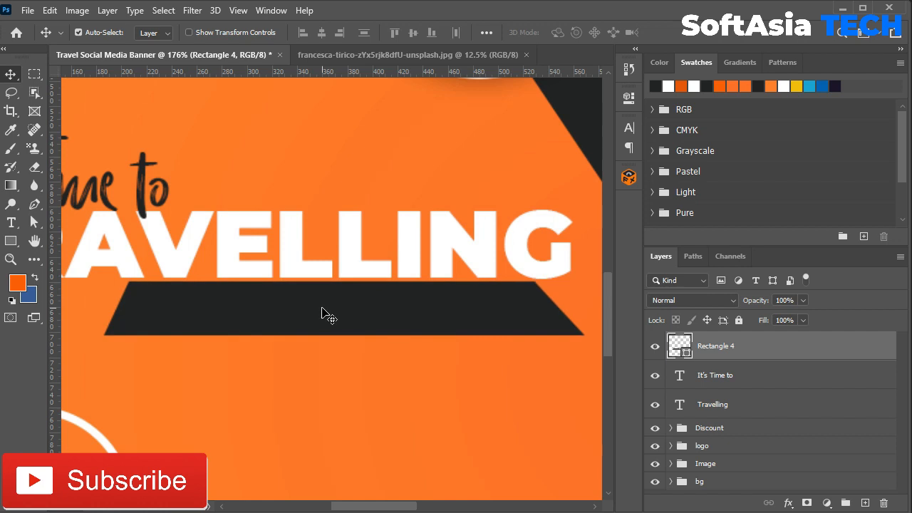
# Start a new text line below the dark trapezoid and set its font to Montserrat SemiBold
pyautogui.press('t')
pyautogui.click(241, 377)
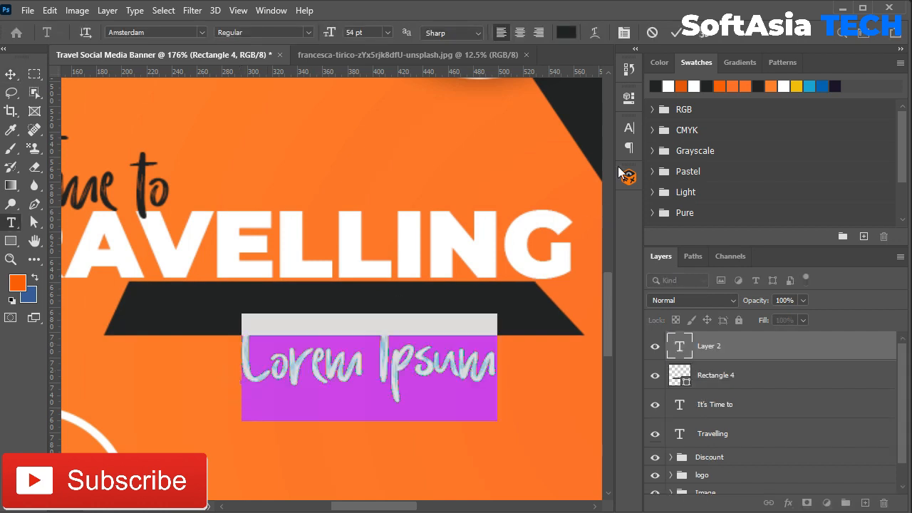
pyautogui.click(628, 127)
pyautogui.click(523, 147)
pyautogui.write('mont')
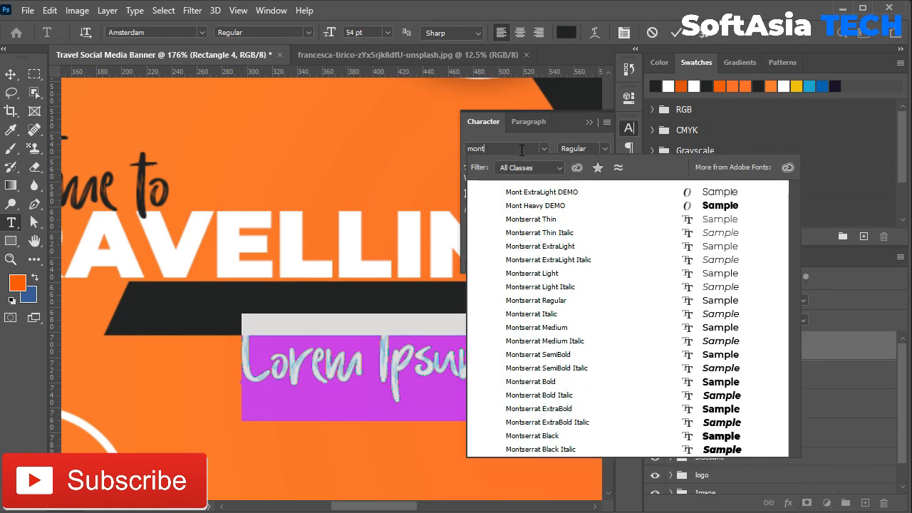
pyautogui.click(555, 356)
pyautogui.click(587, 119)
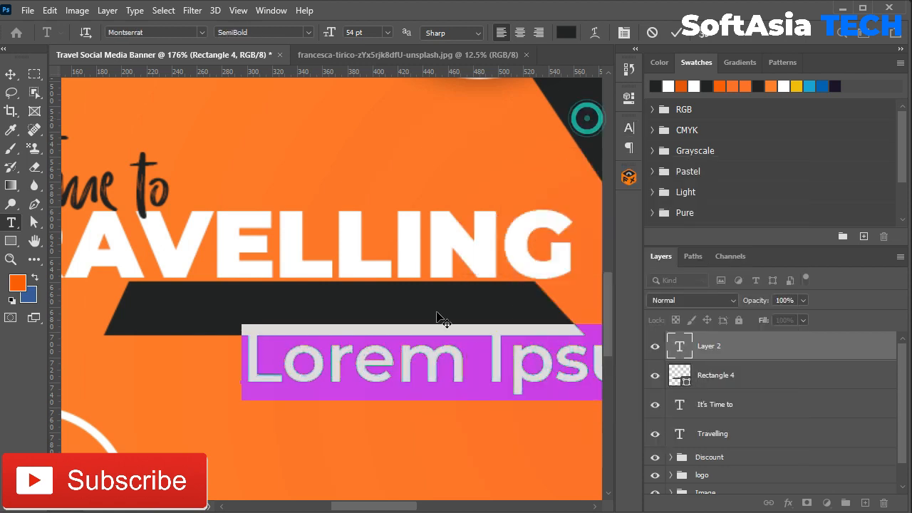
# Set the new text's size to 29 pt and replace the placeholder with "Enjoy Your Journey"
pyautogui.click(628, 128)
pyautogui.moveTo(470, 171); pyautogui.dragTo(452, 171)
pyautogui.hotkey('ctrl', 'Return')
pyautogui.tripleClick(495, 378)
pyautogui.write('Enjoy Your Journ')
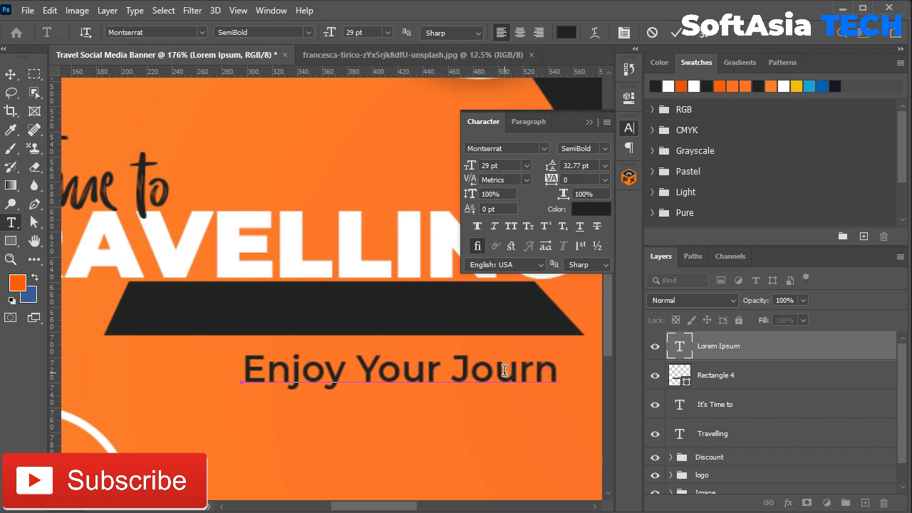
pyautogui.click(783, 349)
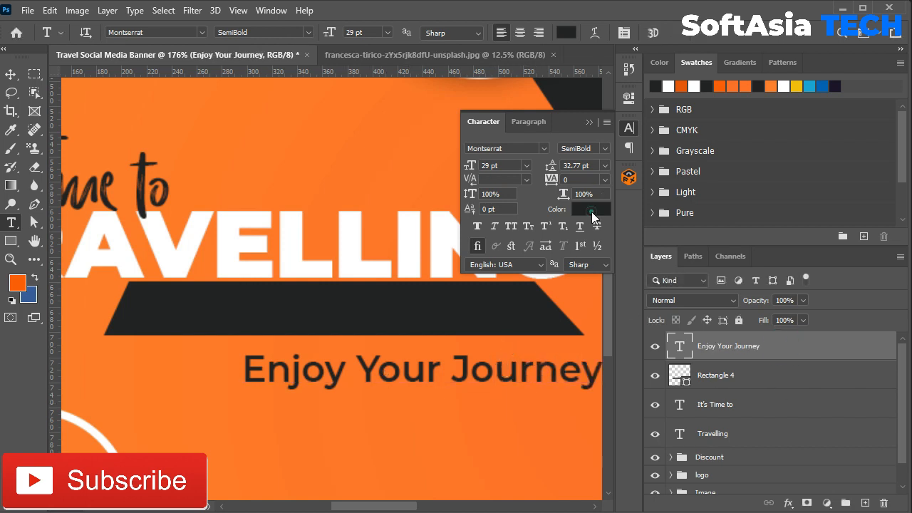
# Recolor "Enjoy Your Journey" with the white of the "TRAVELLING" heading and set its tracking to 75
pyautogui.click(591, 210)
pyautogui.click(345, 234)
pyautogui.click(860, 255)
pyautogui.click(605, 177)
pyautogui.click(579, 326)
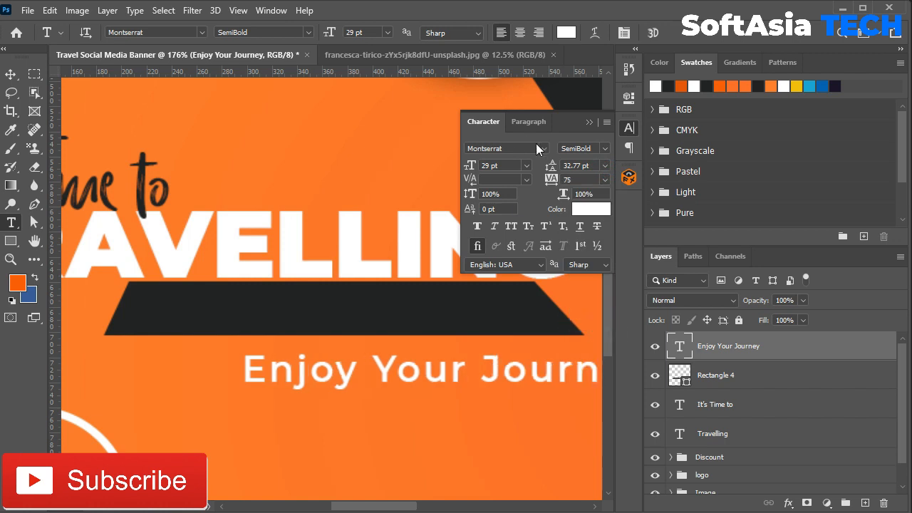
# Move "Enjoy Your Journey" onto the dark trapezoid and scale it down to 27.06 pt
pyautogui.click(589, 121)
pyautogui.hotkey('ctrl', 't')
pyautogui.moveTo(476, 366); pyautogui.dragTo(318, 303)
pyautogui.moveTo(495, 285); pyautogui.dragTo(426, 288)
pyautogui.moveTo(363, 301); pyautogui.dragTo(424, 305)
pyautogui.moveTo(488, 291); pyautogui.dragTo(528, 288)
pyautogui.press('Return')
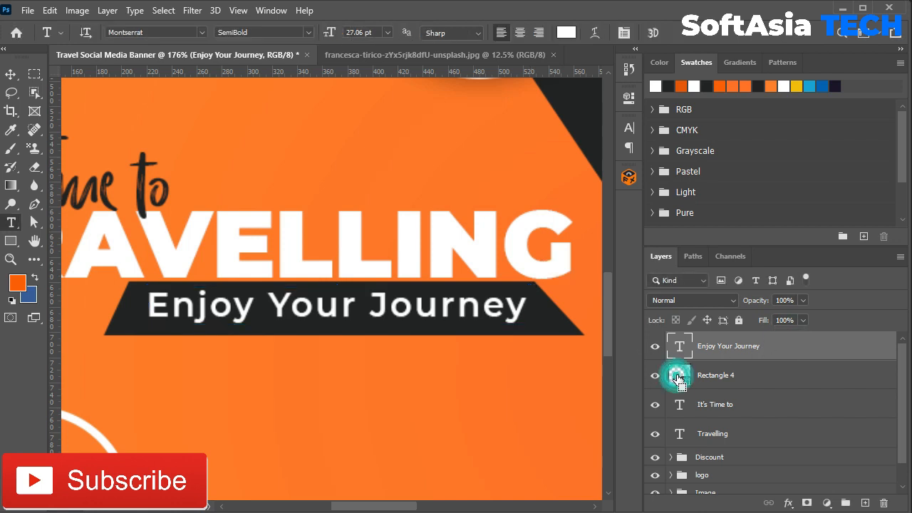
# Center "Enjoy Your Journey" horizontally and vertically on the dark trapezoid's outline, then clear the selection
pyautogui.keyDown('ctrl'); pyautogui.click(679, 375); pyautogui.keyUp('ctrl')
pyautogui.press('v')
pyautogui.click(321, 32)
pyautogui.click(413, 33)
pyautogui.hotkey('ctrl', 'd')
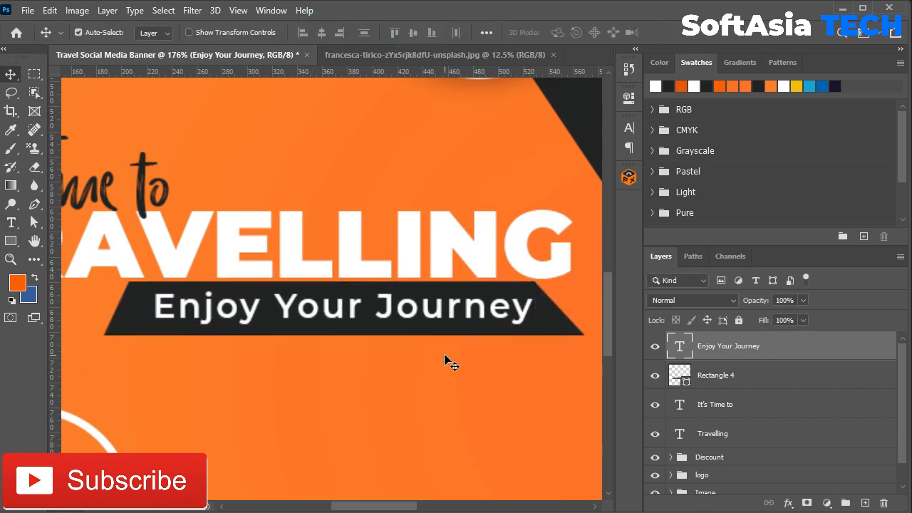
# Group the tagline, dark trapezoid and both headline text layers, and name the group "main text"
pyautogui.hotkey('ctrl', '0')
pyautogui.keyDown('shift'); pyautogui.click(732, 433); pyautogui.keyUp('shift')
pyautogui.hotkey('ctrl', 'g')
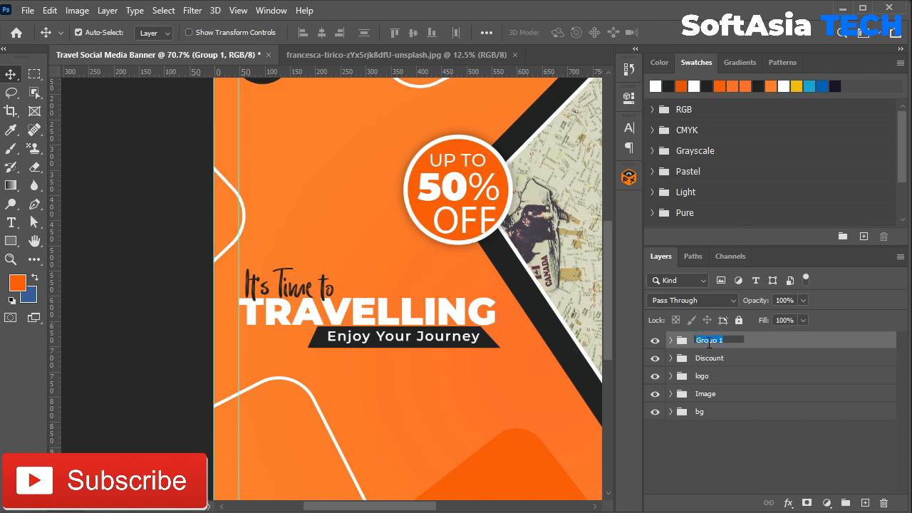
pyautogui.click(778, 342)
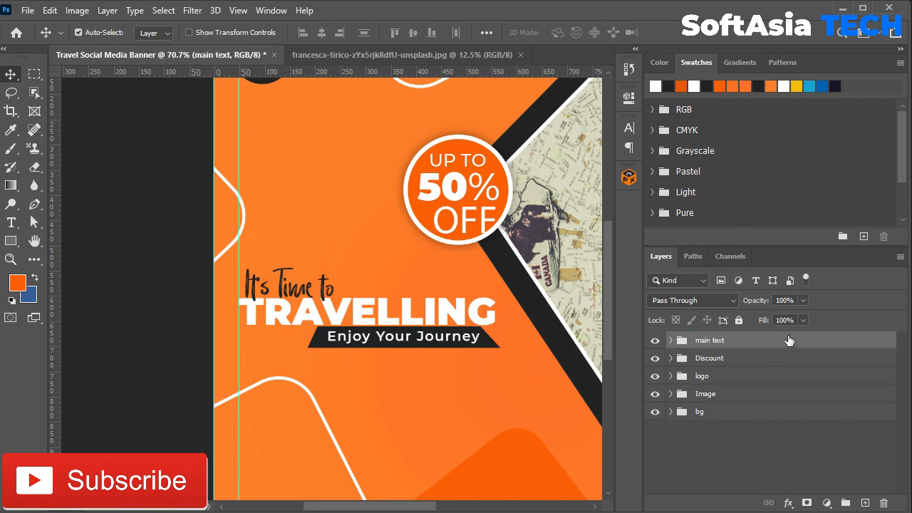
# Enlarge the "main text" group to 103.73% with its left edge on the left margin guide
pyautogui.scroll(1, 324, 397)
pyautogui.hotkey('ctrl', 't')
pyautogui.moveTo(321, 305); pyautogui.dragTo(318, 298)
pyautogui.moveTo(518, 334); pyautogui.dragTo(528, 339)
pyautogui.moveTo(420, 308)
pyautogui.mouseDown()
pyautogui.moveTo(426, 321)
pyautogui.moveTo(422, 314)
pyautogui.mouseUp()
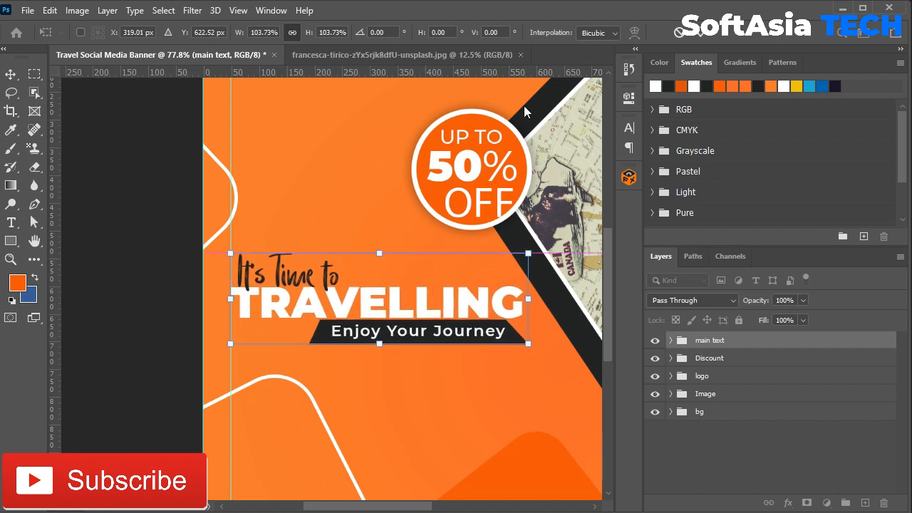
pyautogui.press('Return')
# Draw a 167 × 45 px rectangle on the left margin guide in the banner's lower part and fill it with the dark color
pyautogui.scroll(3, 309, 368)
pyautogui.press('u')
pyautogui.moveTo(292, 338); pyautogui.dragTo(436, 376)
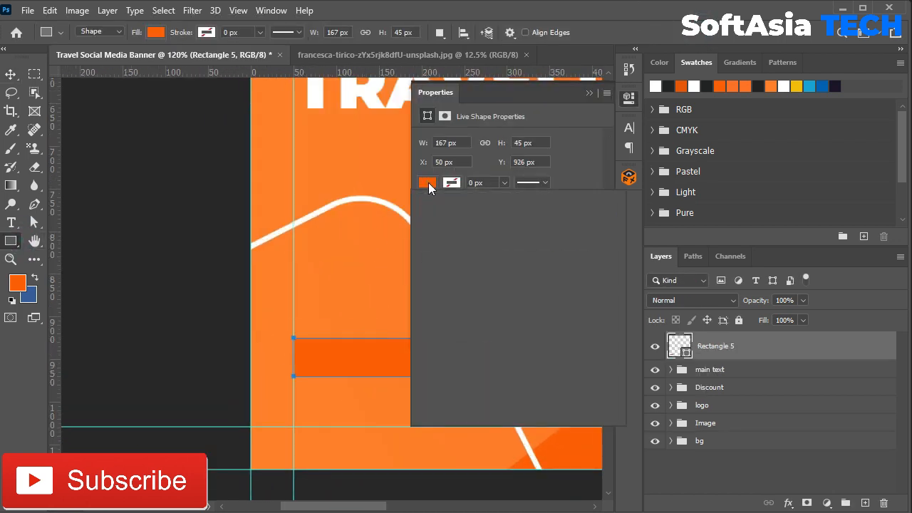
pyautogui.click(429, 184)
pyautogui.click(441, 258)
pyautogui.click(591, 94)
# Add the text "visit now" above the dark rectangle, in all caps and white
pyautogui.press('t')
pyautogui.click(322, 297)
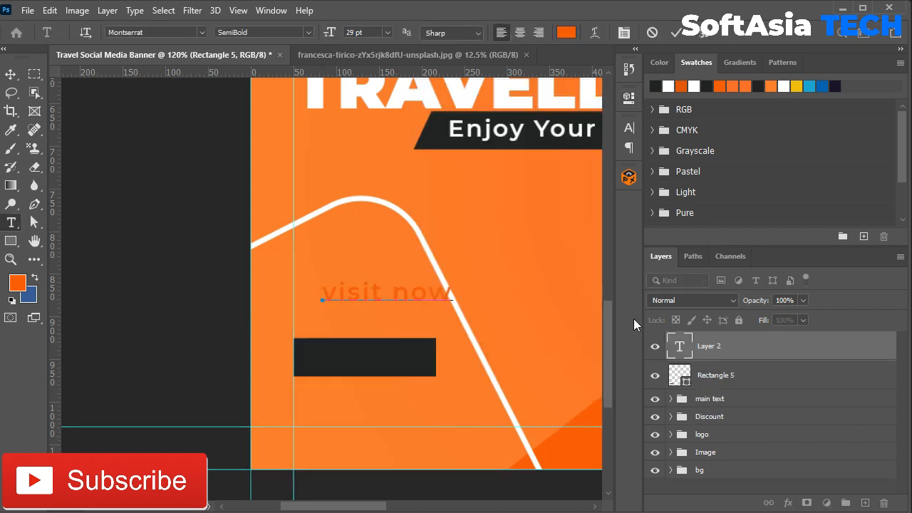
pyautogui.click(742, 350)
pyautogui.click(629, 128)
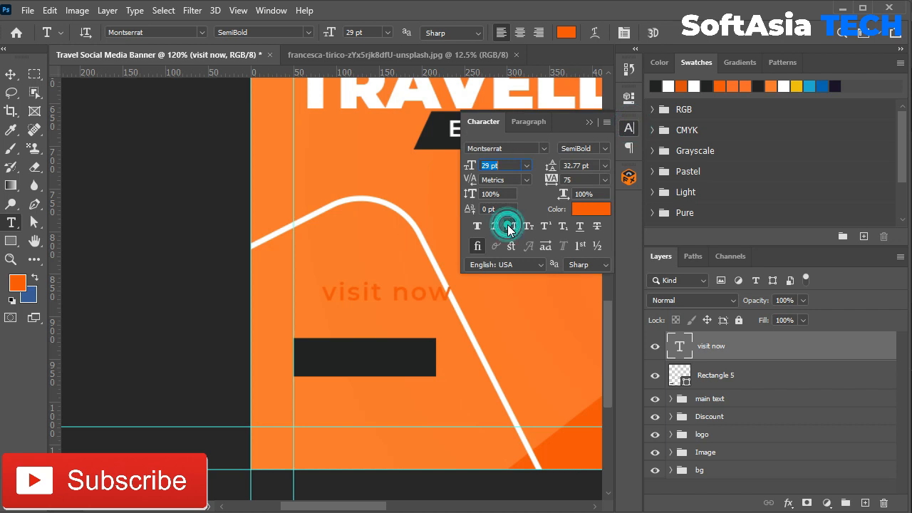
pyautogui.click(508, 228)
pyautogui.click(592, 208)
pyautogui.click(541, 257)
pyautogui.click(833, 254)
# Set the tracking of "VISIT NOW" to 10
pyautogui.click(604, 180)
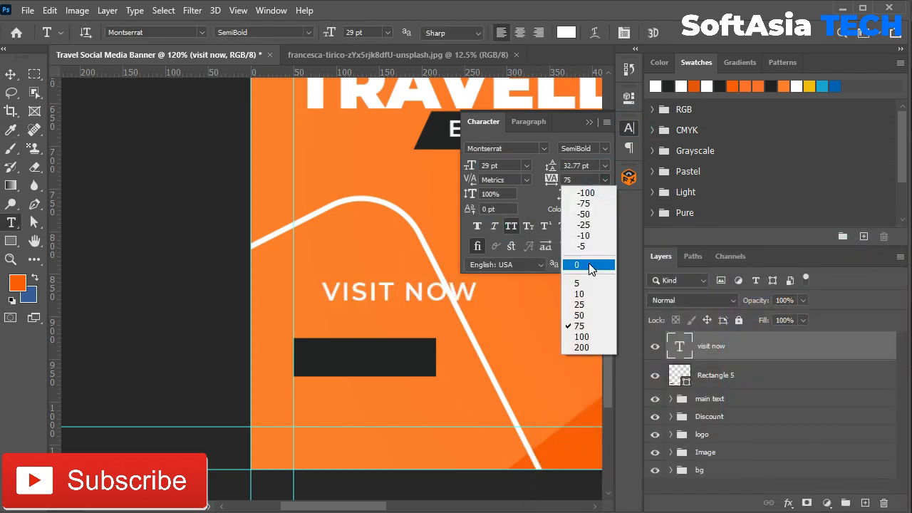
pyautogui.click(592, 263)
pyautogui.click(605, 180)
pyautogui.click(595, 295)
pyautogui.click(589, 122)
# Move "VISIT NOW" onto the small dark rectangle and reduce its size to 26 pt
pyautogui.press('v')
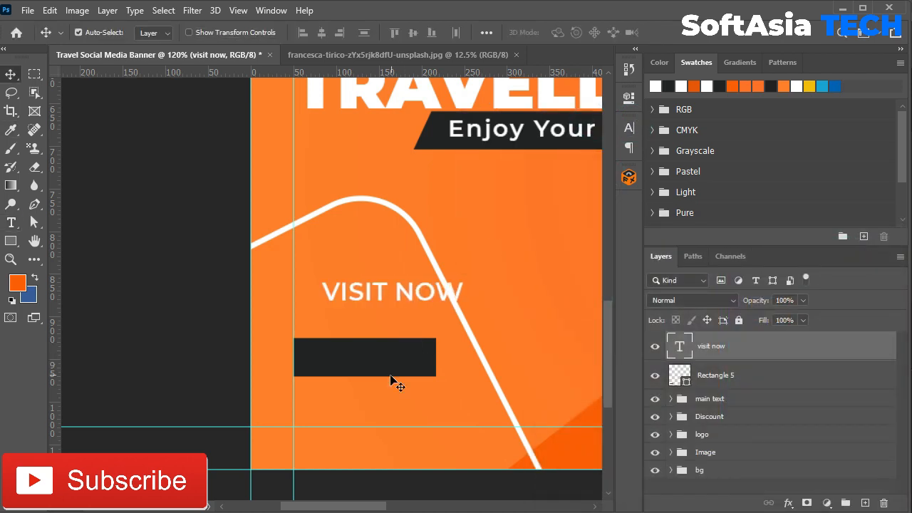
pyautogui.scroll(1, 400, 353)
pyautogui.moveTo(399, 291); pyautogui.dragTo(370, 363)
pyautogui.hotkey('ctrl', 't')
pyautogui.press('Escape')
pyautogui.click(626, 132)
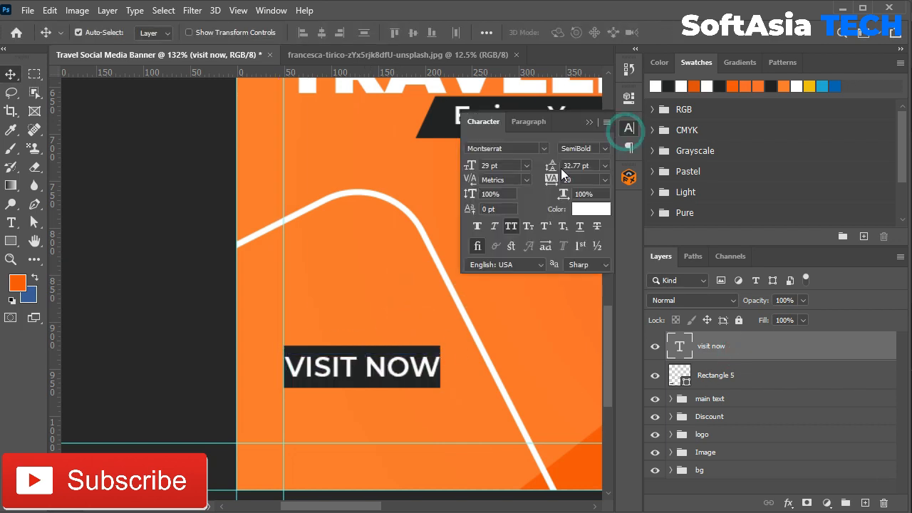
pyautogui.moveTo(469, 171); pyautogui.dragTo(463, 170)
pyautogui.click(589, 122)
# Center "VISIT NOW" horizontally within the small dark rectangle's outline, then clear the selection
pyautogui.keyDown('ctrl'); pyautogui.click(679, 374); pyautogui.keyUp('ctrl')
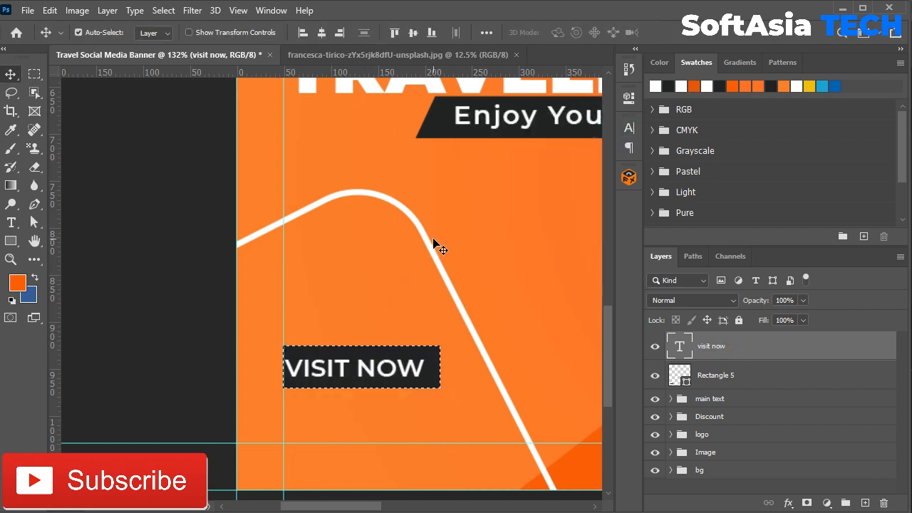
pyautogui.click(321, 32)
pyautogui.hotkey('ctrl', 'd')
pyautogui.scroll(3, 371, 391)
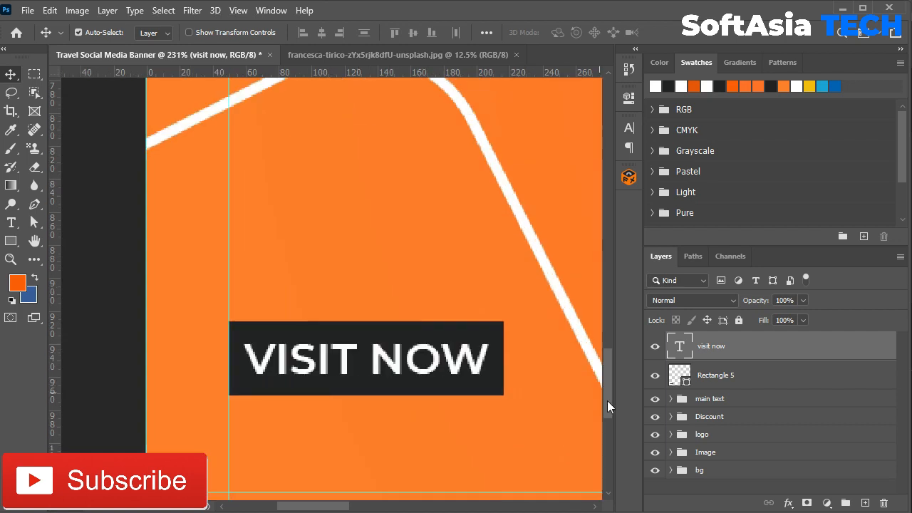
# Group "VISIT NOW" with its dark rectangle and name the group "botton"
pyautogui.scroll(-3, 456, 384)
pyautogui.keyDown('shift'); pyautogui.click(734, 376); pyautogui.keyUp('shift')
pyautogui.hotkey('ctrl', 'g')
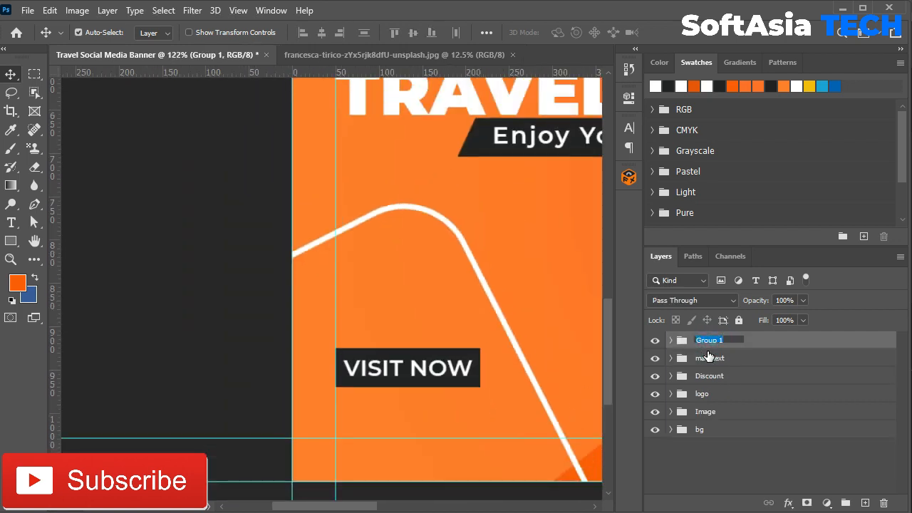
pyautogui.press('Return')
pyautogui.hotkey('alt', 't')
pyautogui.press('Escape')
pyautogui.press('t')
pyautogui.click(460, 329)
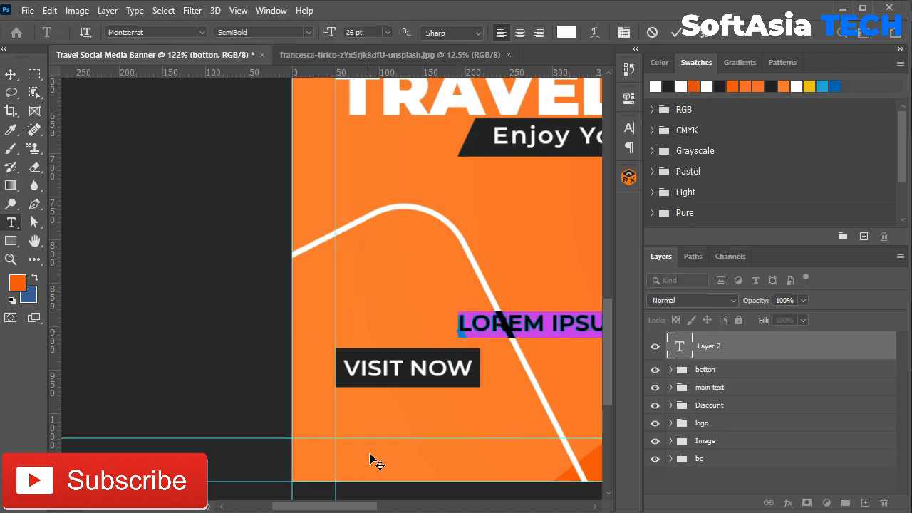
pyautogui.scroll(-2, 370, 462)
pyautogui.write('www')
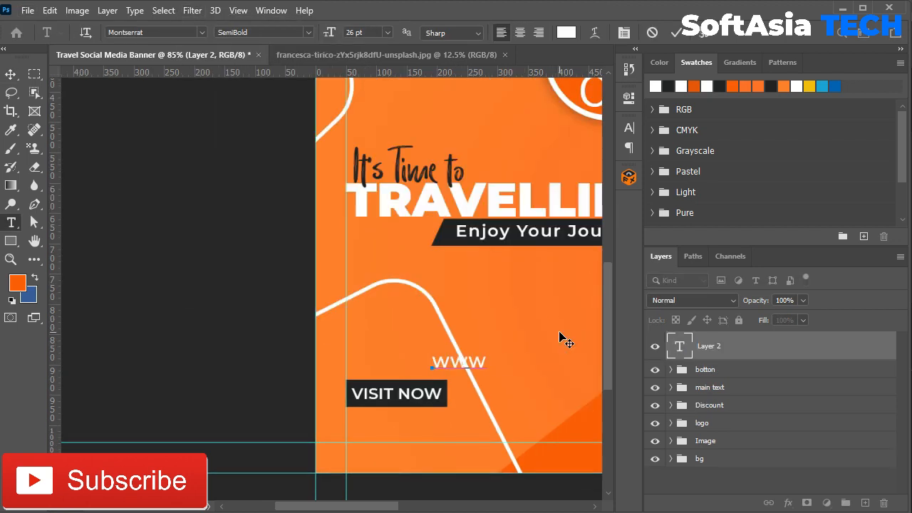
pyautogui.write('.softasia.com')
pyautogui.hotkey('ctrl', 'Return')
# Move the website text below the "VISIT NOW" button, with its left edge on the left margin guide
pyautogui.press('v')
pyautogui.moveTo(535, 367); pyautogui.dragTo(447, 442)
pyautogui.scroll(2, 466, 464)
pyautogui.scroll(-4, 472, 464)
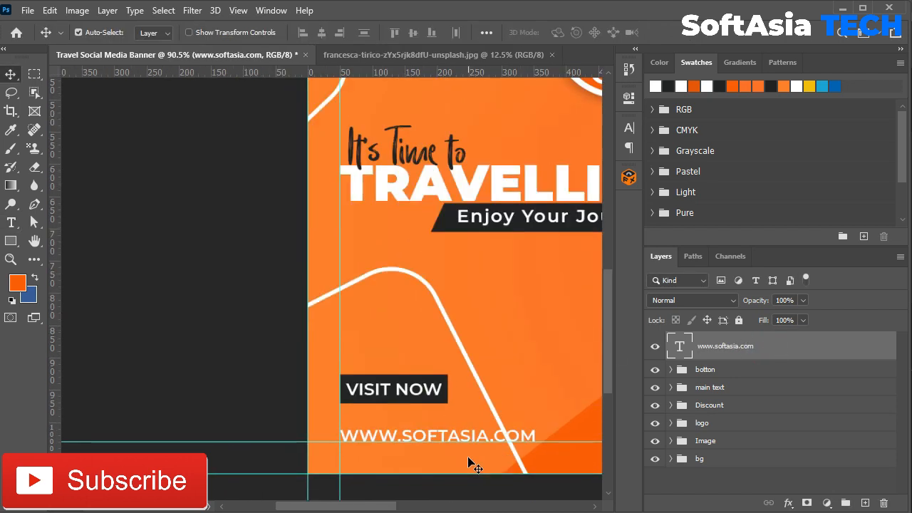
# Set the website text to Montserrat Regular with a tracking of 200
pyautogui.click(629, 128)
pyautogui.click(592, 148)
pyautogui.click(604, 248)
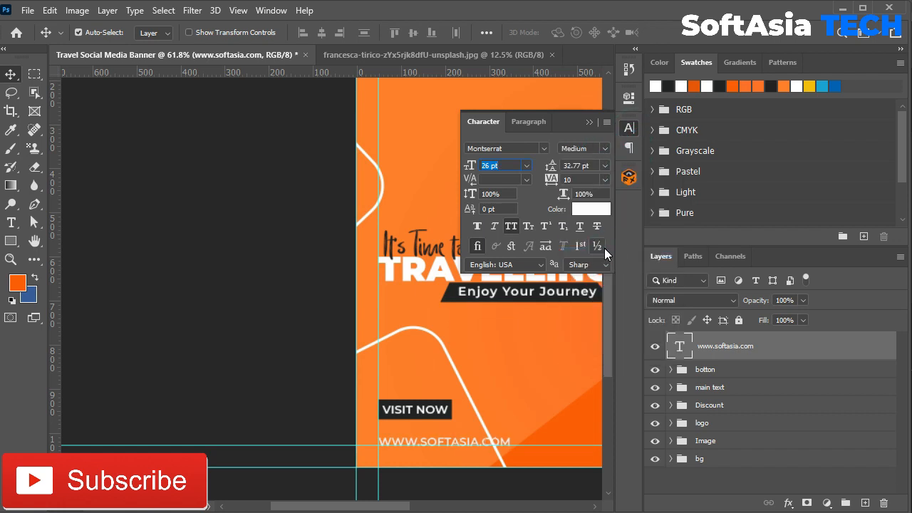
pyautogui.click(605, 148)
pyautogui.click(612, 232)
pyautogui.click(605, 180)
pyautogui.click(583, 347)
pyautogui.click(589, 122)
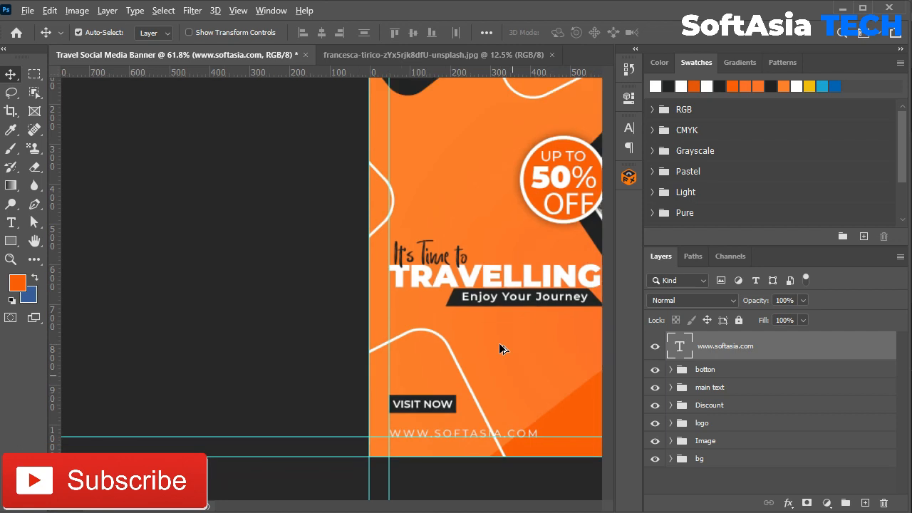
# Move the website text rightward along the banner's lower edge, over the darker orange shape
pyautogui.scroll(-2, 442, 399)
pyautogui.scroll(2, 264, 484)
pyautogui.scroll(1, 261, 484)
pyautogui.moveTo(264, 473); pyautogui.dragTo(404, 409)
pyautogui.moveTo(207, 332); pyautogui.dragTo(322, 342)
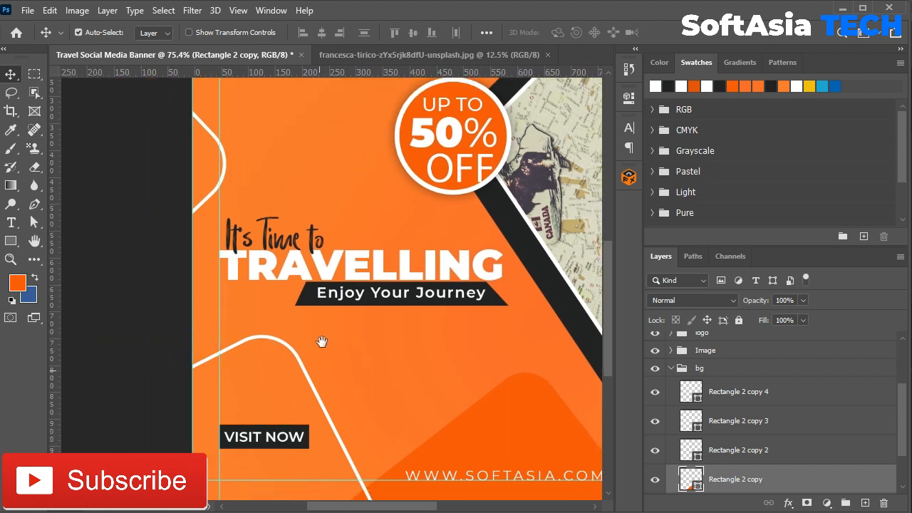
pyautogui.moveTo(424, 366); pyautogui.dragTo(371, 309)
pyautogui.hotkey('ctrl', 't')
pyautogui.click(671, 368)
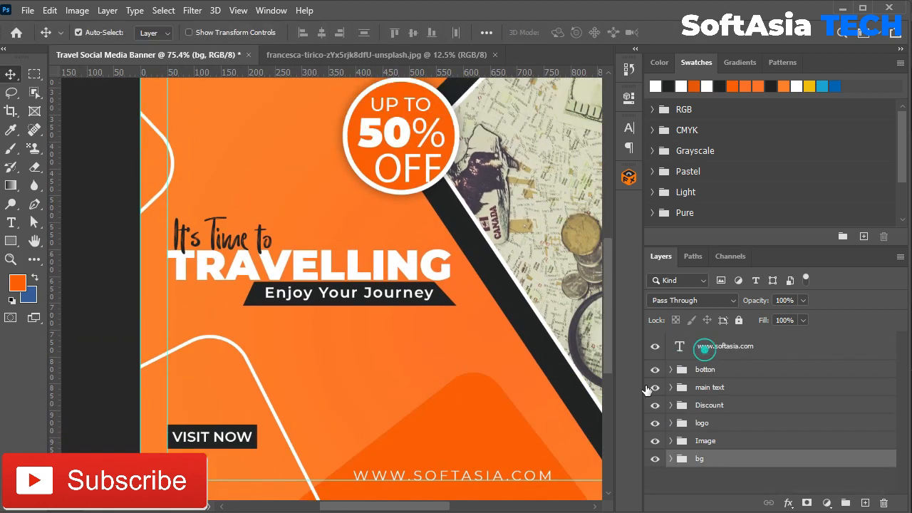
# Scale the website text down to 24.71 pt and shift its position over the darker orange shape
pyautogui.click(724, 347)
pyautogui.hotkey('ctrl', 't')
pyautogui.scroll(2, 499, 466)
pyautogui.moveTo(587, 453); pyautogui.dragTo(576, 458)
pyautogui.click(790, 360)
pyautogui.moveTo(443, 469); pyautogui.dragTo(467, 468)
# Add a 26 pt text line with the contact phone number below the "VISIT NOW" button
pyautogui.moveTo(265, 445); pyautogui.dragTo(511, 422)
pyautogui.moveTo(248, 473); pyautogui.dragTo(335, 445)
pyautogui.press('t')
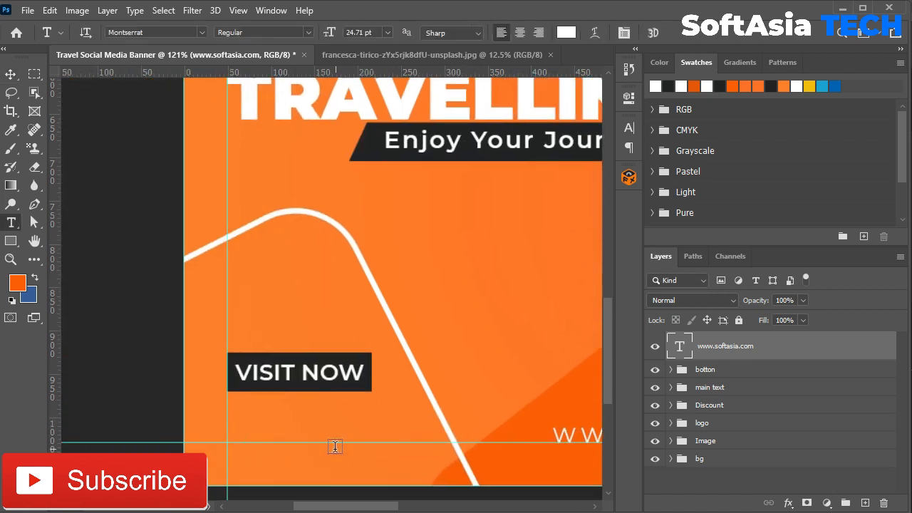
pyautogui.click(269, 420)
pyautogui.press('BackSpace')
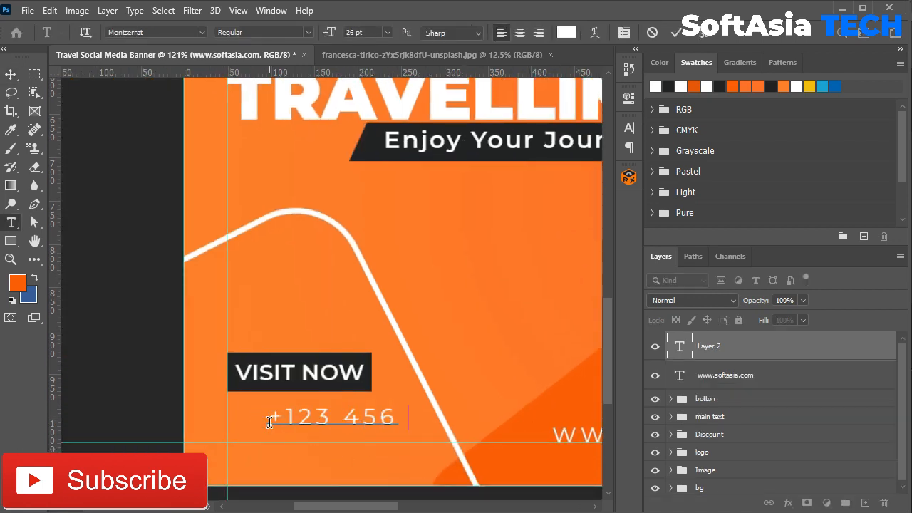
pyautogui.click(791, 351)
# Set the phone number's tracking to 0 and its font style to SemiBold
pyautogui.click(629, 128)
pyautogui.click(605, 146)
pyautogui.click(605, 146)
pyautogui.click(606, 179)
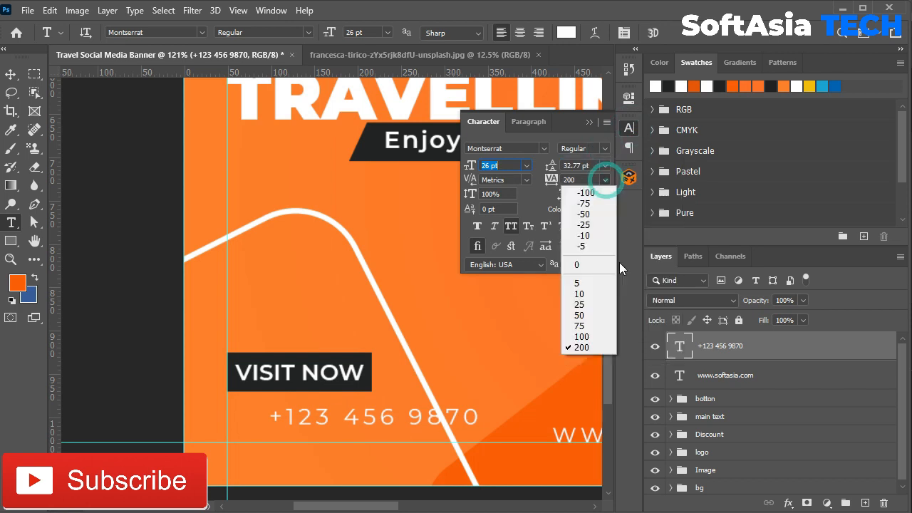
pyautogui.click(599, 264)
pyautogui.click(603, 148)
pyautogui.click(586, 273)
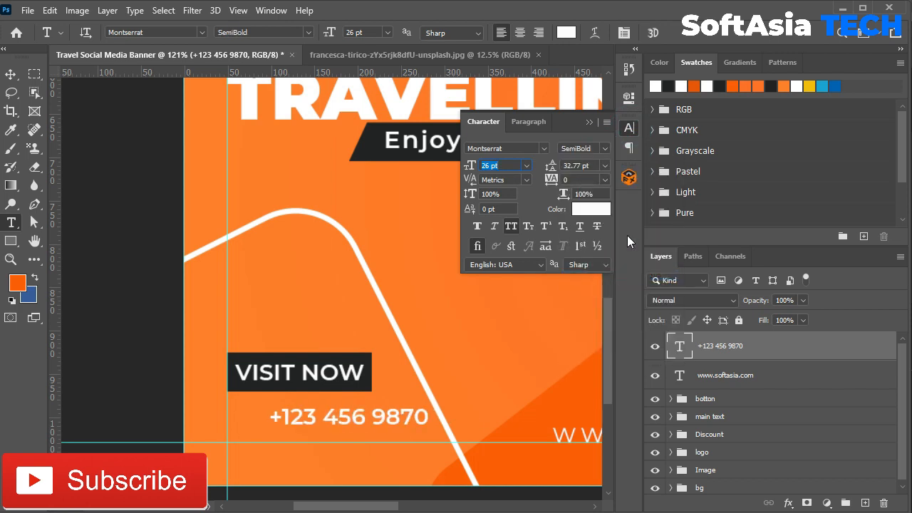
# Try the Medium style on the phone number, return it to SemiBold, and set its tracking to 10
pyautogui.click(605, 149)
pyautogui.click(619, 254)
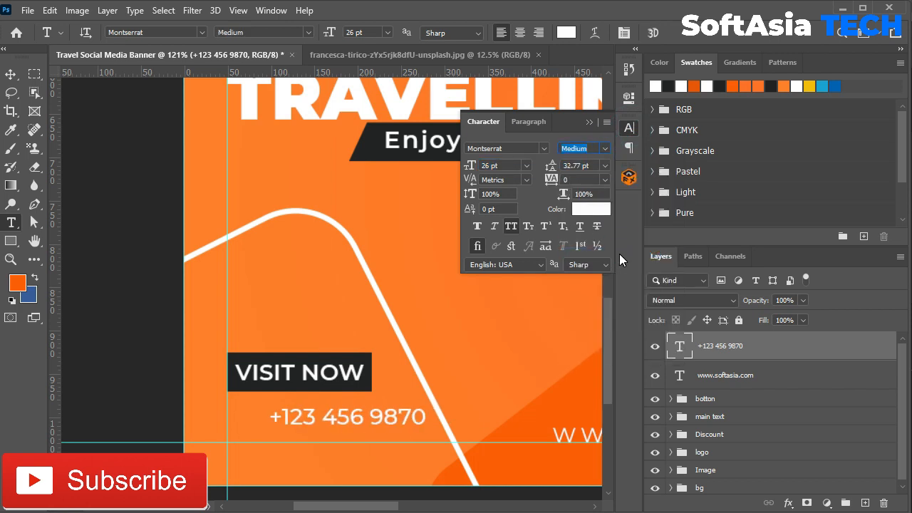
pyautogui.click(605, 150)
pyautogui.click(615, 274)
pyautogui.click(605, 180)
pyautogui.click(607, 294)
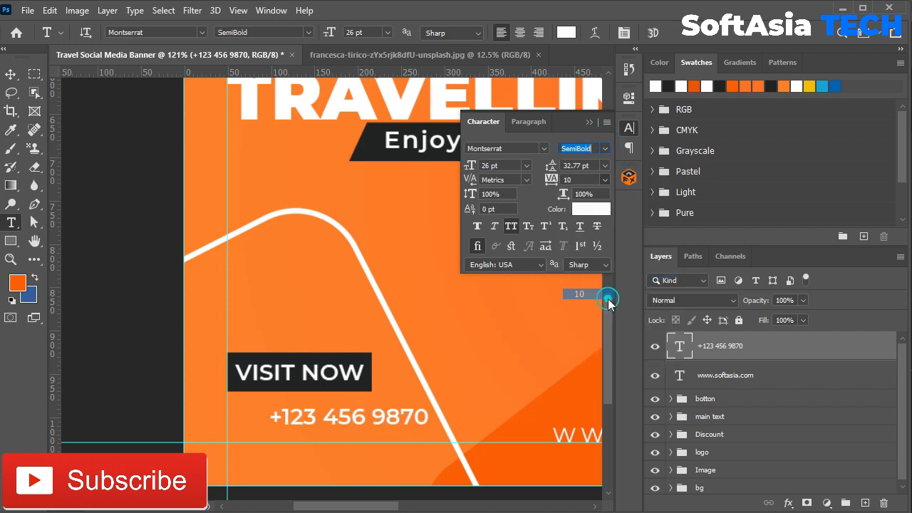
pyautogui.click(589, 123)
# Move the phone number to the left margin guide beneath the "VISIT NOW" button and enlarge it
pyautogui.press('v')
pyautogui.scroll(3, 342, 440)
pyautogui.moveTo(332, 407); pyautogui.dragTo(265, 437)
pyautogui.hotkey('ctrl', 't')
pyautogui.moveTo(426, 417); pyautogui.dragTo(503, 406)
pyautogui.press('Return')
# Group the phone number and website text layers and name the group "info"
pyautogui.scroll(-2, 399, 338)
pyautogui.scroll(-4, 399, 339)
pyautogui.keyDown('shift'); pyautogui.click(716, 374); pyautogui.keyUp('shift')
pyautogui.hotkey('ctrl', 'g')
pyautogui.doubleClick(709, 340)
pyautogui.write('imfo')
pyautogui.click(784, 343)
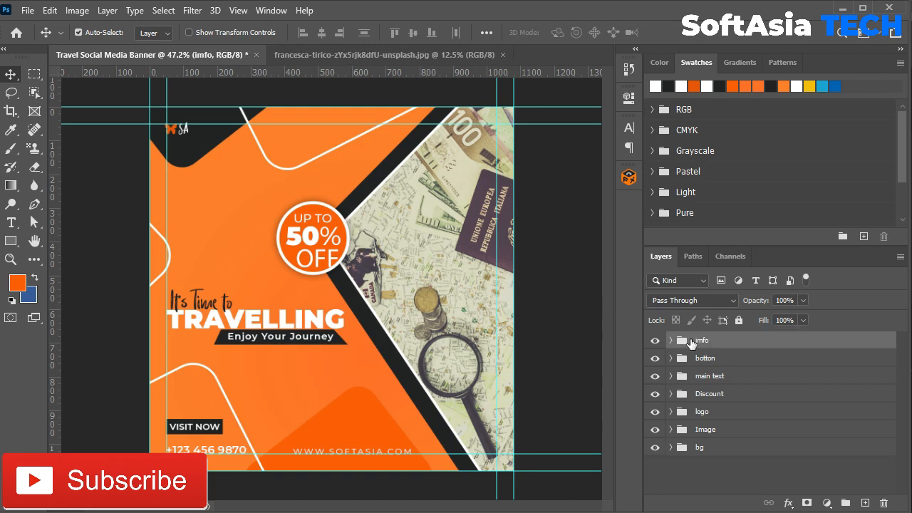
pyautogui.write('n')
pyautogui.click(774, 347)
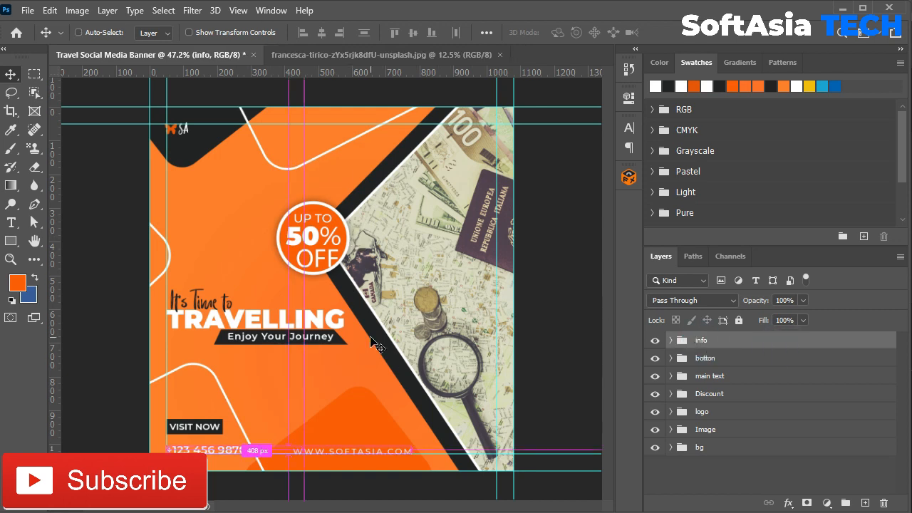
pyautogui.scroll(-2, 377, 345)
pyautogui.scroll(2, 378, 349)
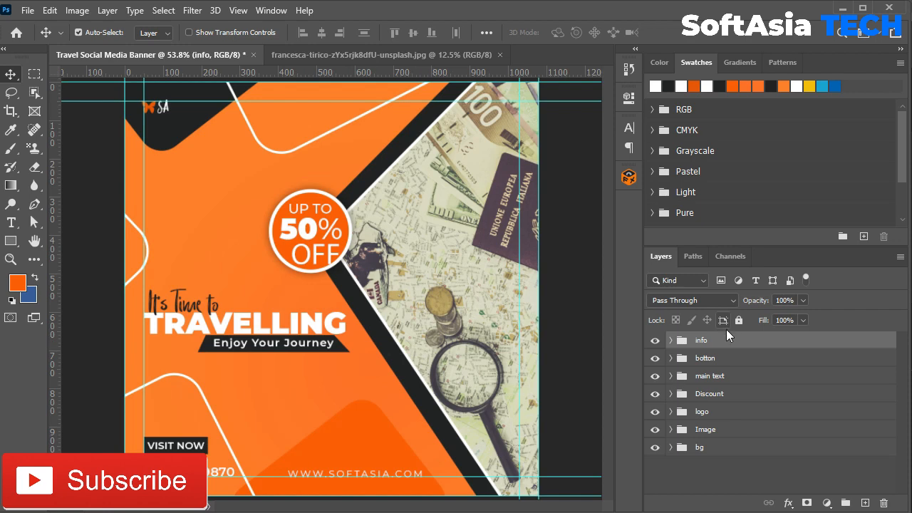